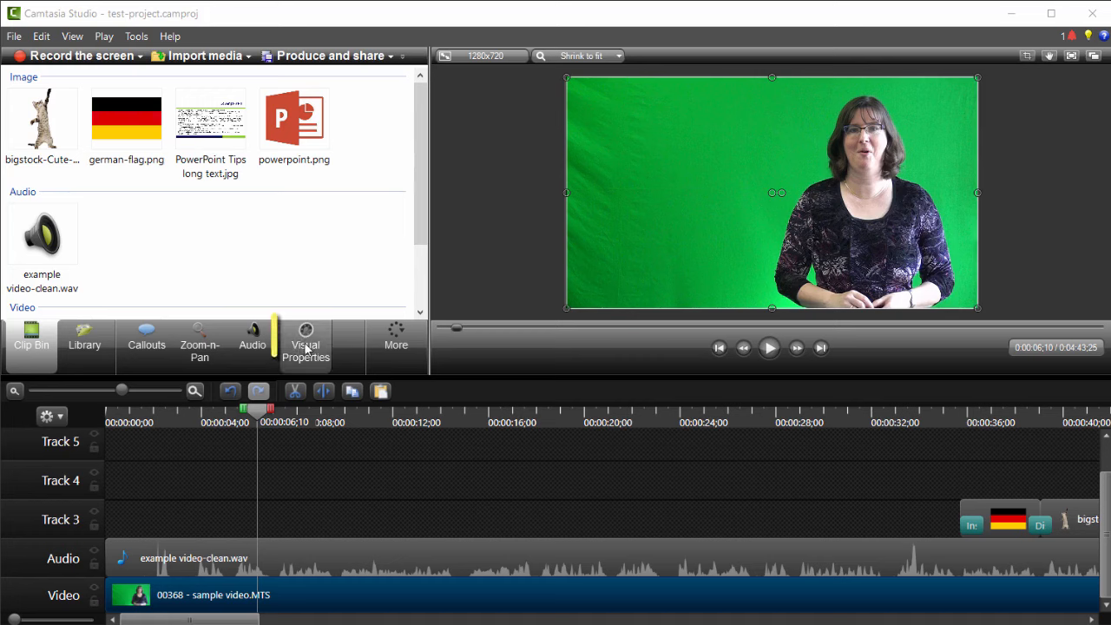
# Step: Bring up the Transitions library and return to the Visual Properties of the sample video clip
pyautogui.click(396, 334)
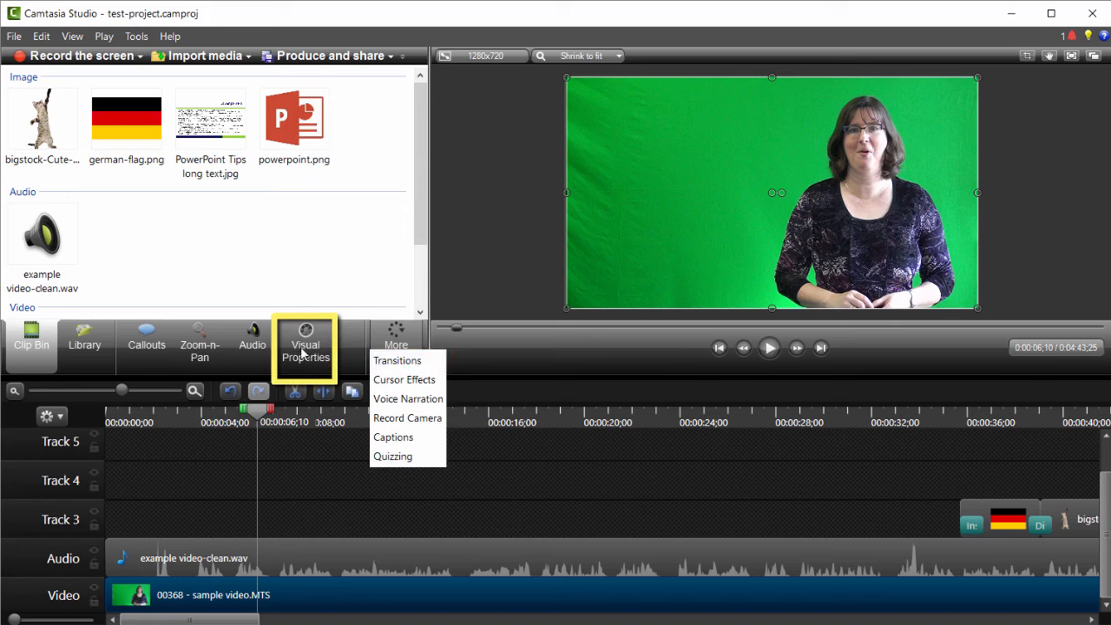
pyautogui.click(391, 360)
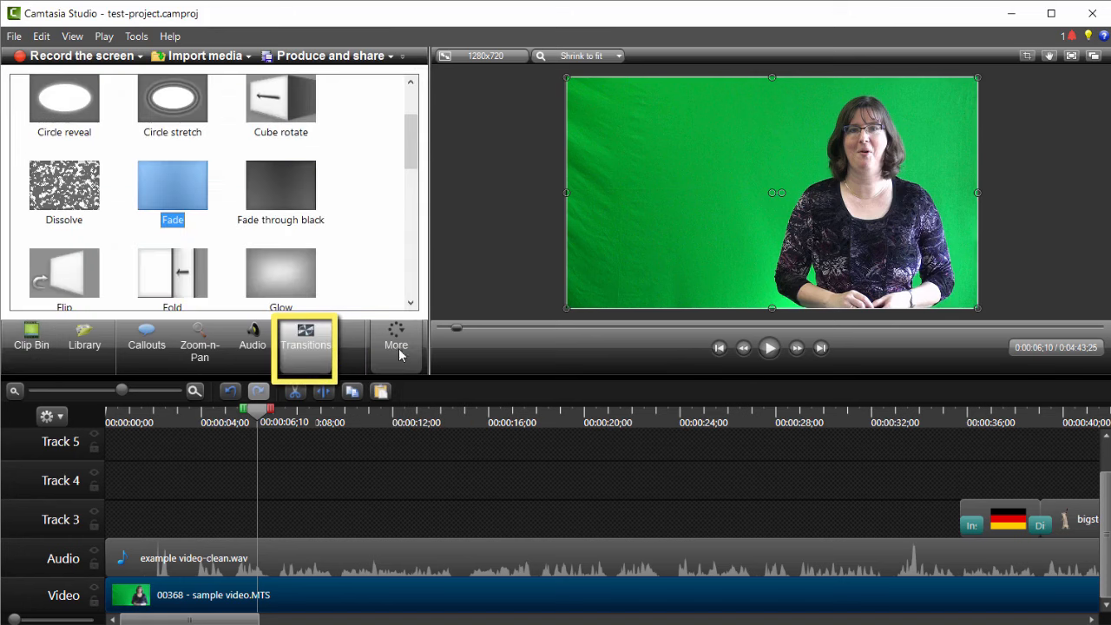
pyautogui.click(401, 345)
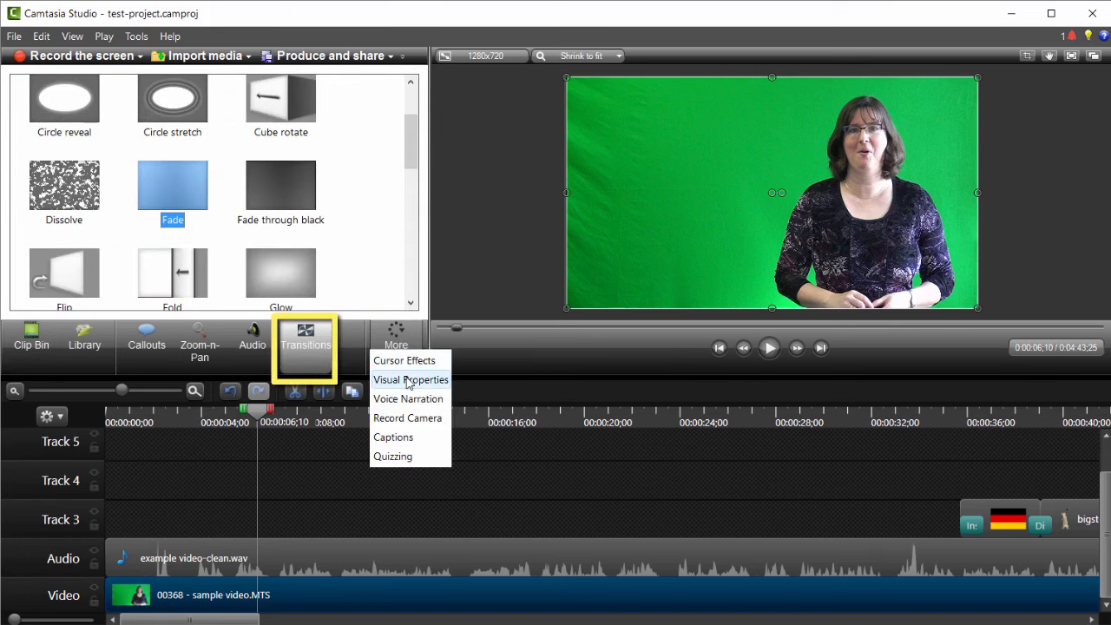
pyautogui.click(380, 379)
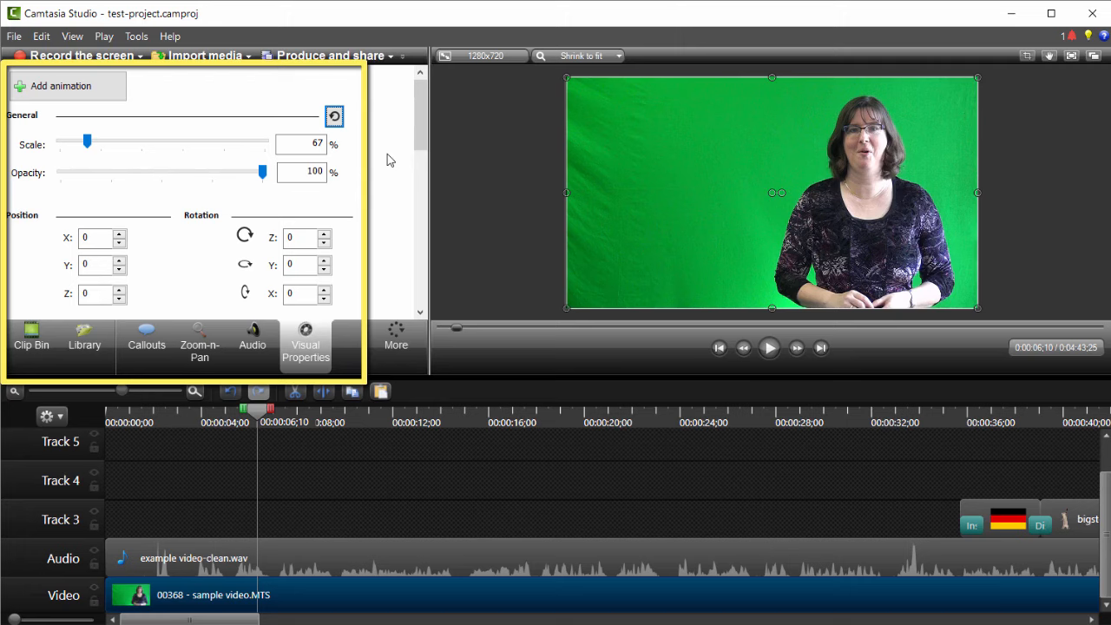
pyautogui.moveTo(424, 107); pyautogui.dragTo(423, 84)
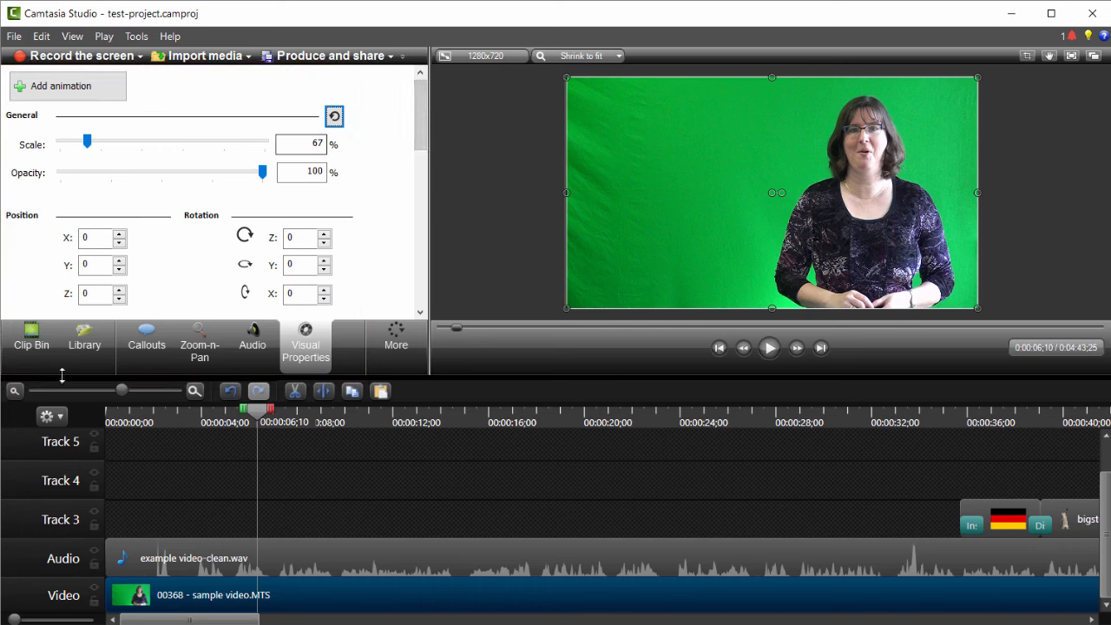
# Step: Place the kitten image on Track 3 starting at about 9 seconds and lengthen it to about 11 seconds
pyautogui.click(32, 347)
pyautogui.click(39, 130)
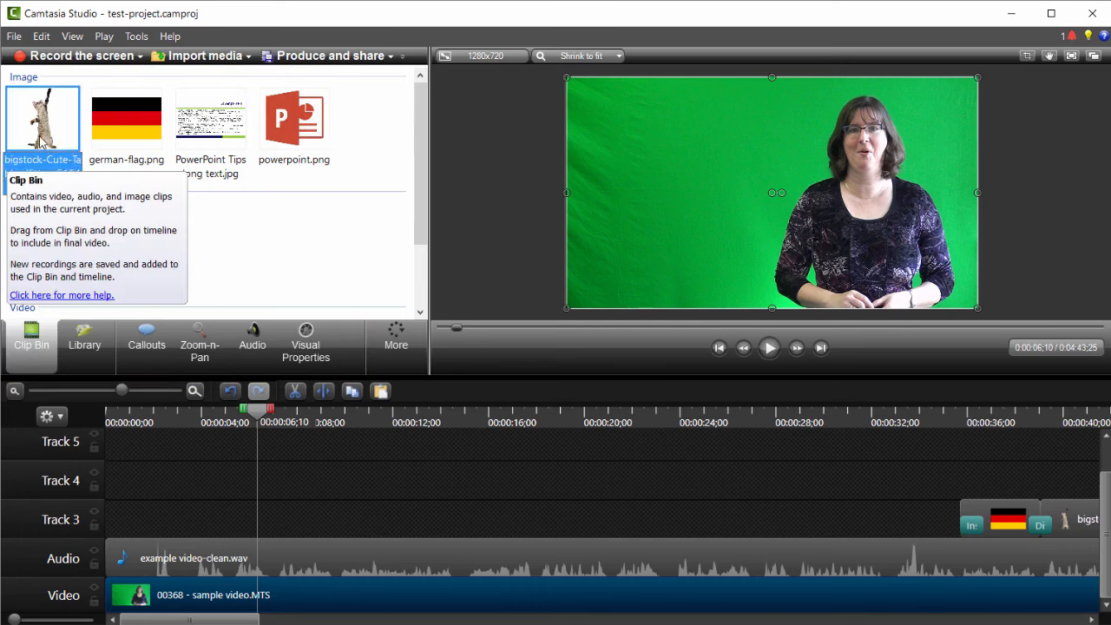
pyautogui.moveTo(39, 130); pyautogui.dragTo(322, 514)
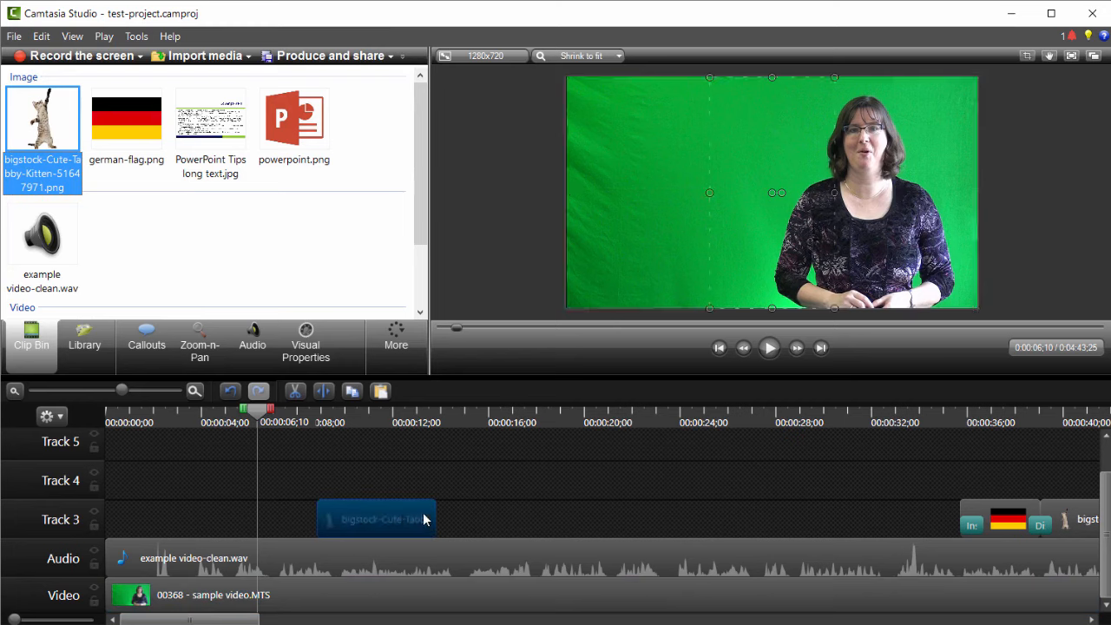
pyautogui.moveTo(434, 518); pyautogui.dragTo(587, 519)
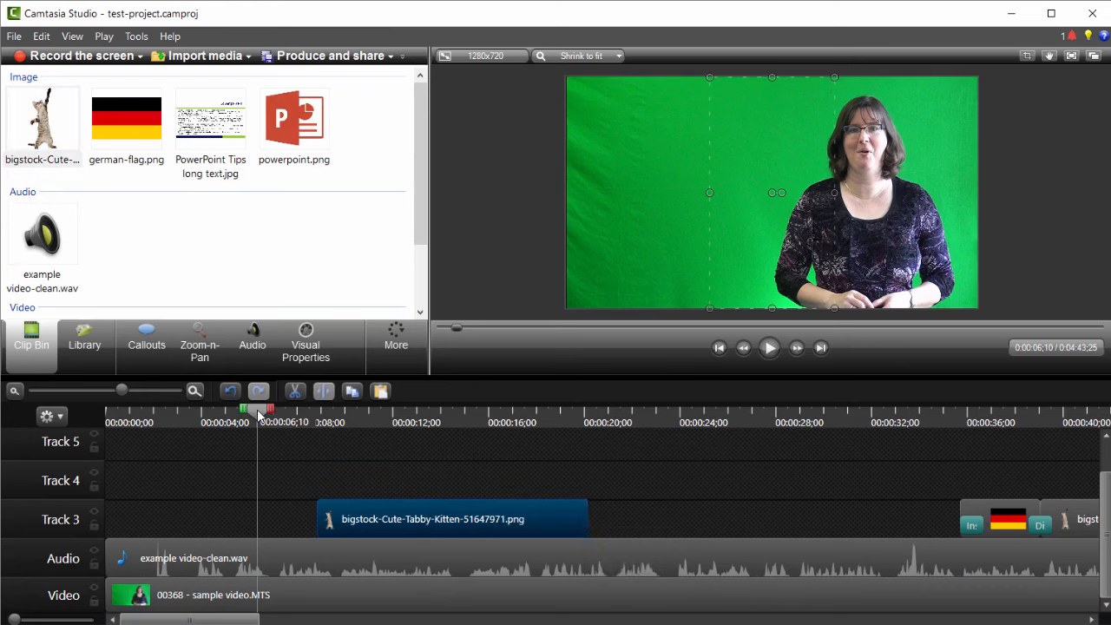
# Step: With the playhead at about 11 seconds, try the kitten image's scale at 100% and 20%, and settle on 25%
pyautogui.moveTo(257, 410); pyautogui.dragTo(374, 434)
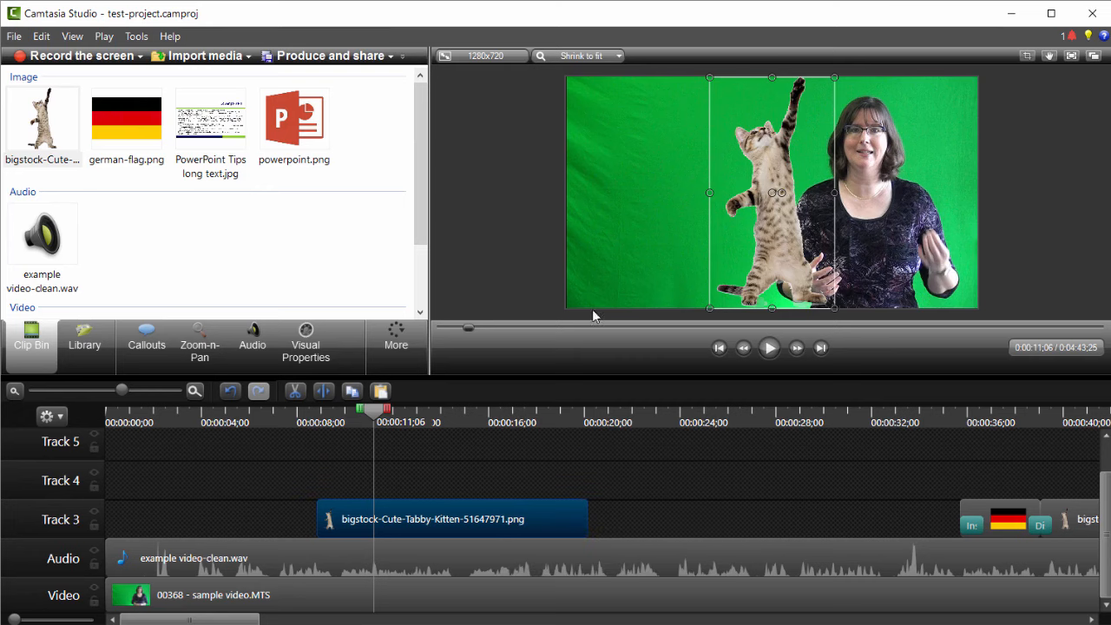
pyautogui.click(307, 342)
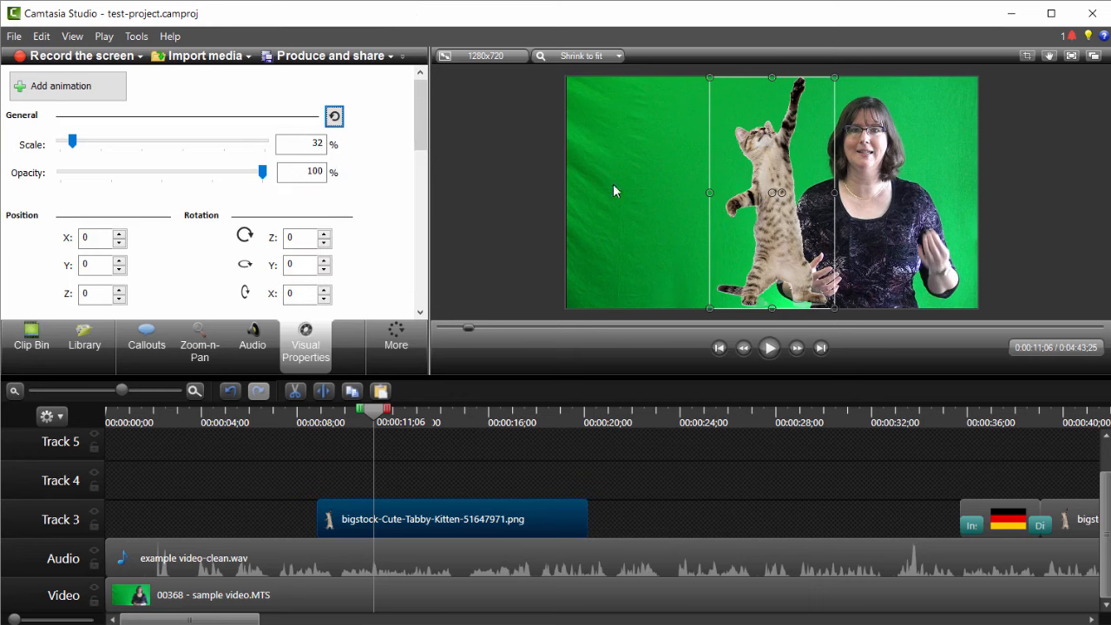
pyautogui.doubleClick(314, 144)
pyautogui.write('100')
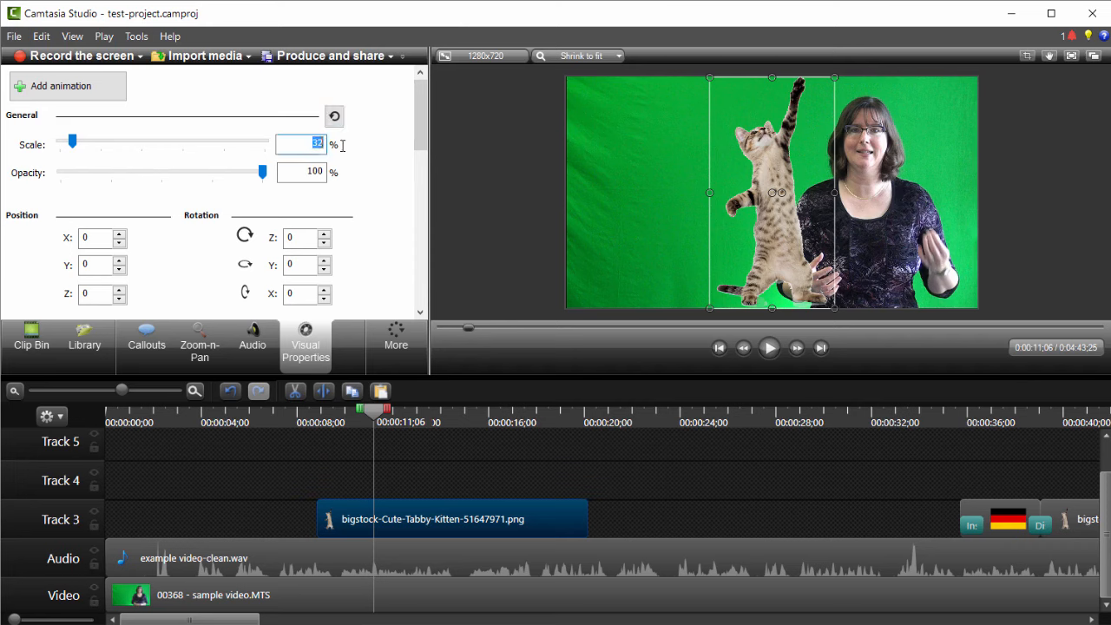
pyautogui.press('Return')
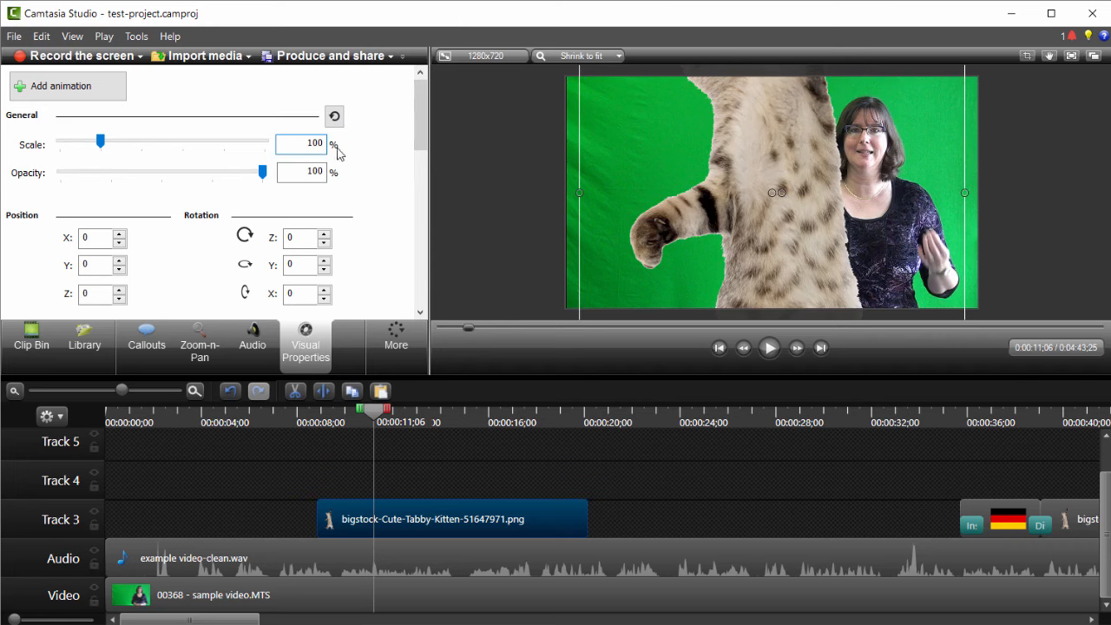
pyautogui.moveTo(303, 143); pyautogui.dragTo(356, 143)
pyautogui.write('20')
pyautogui.press('Return')
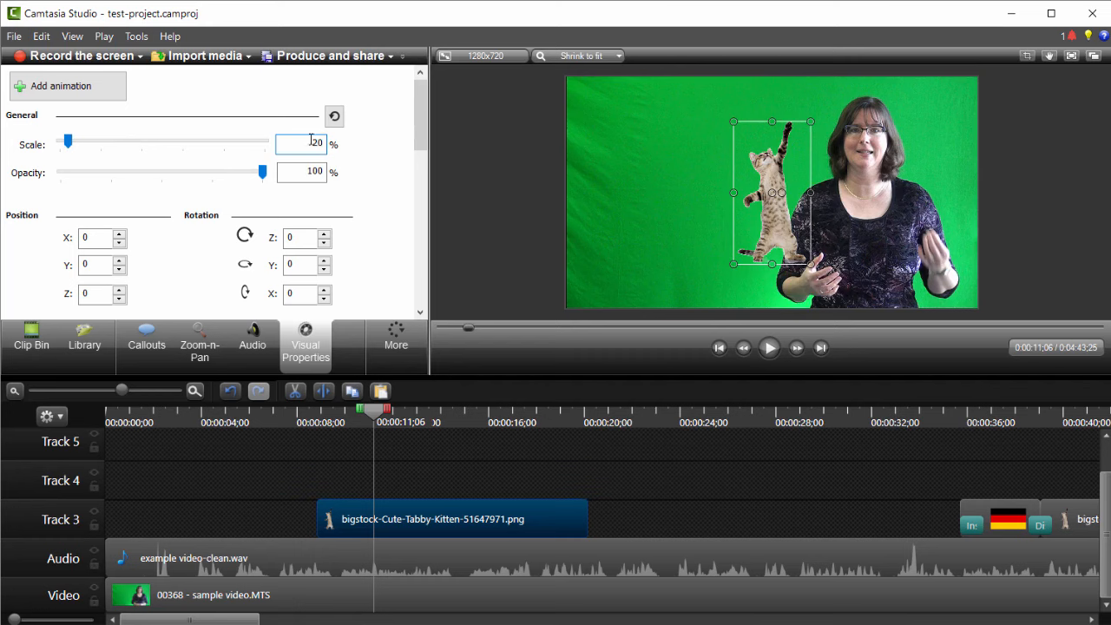
pyautogui.moveTo(311, 141); pyautogui.dragTo(342, 148)
pyautogui.write('25')
pyautogui.press('Return')
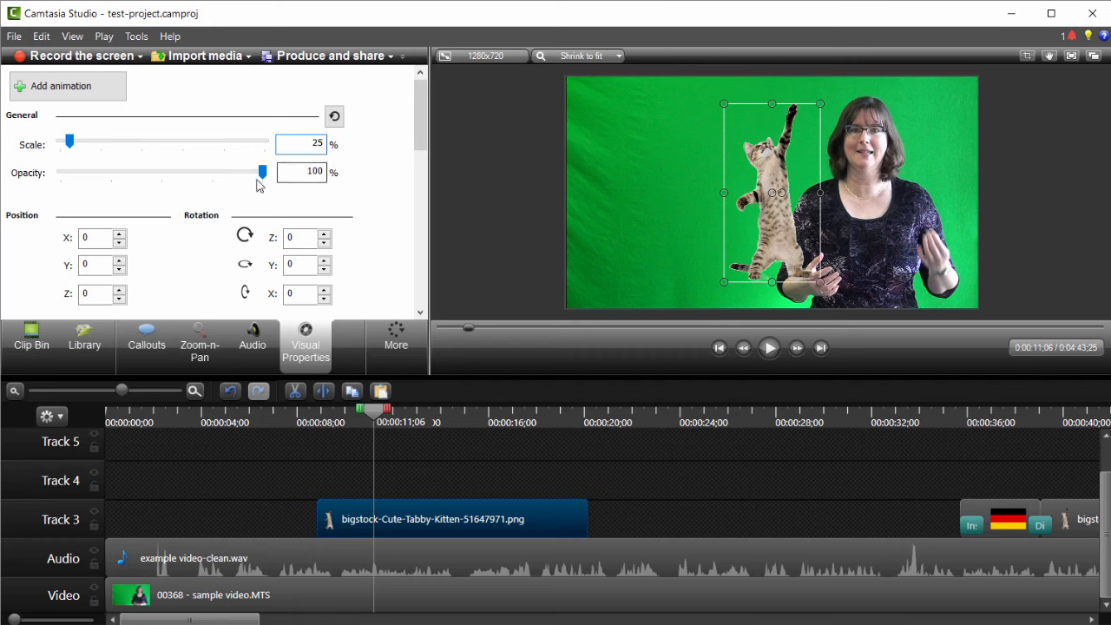
# Step: Lower the kitten image's opacity to about 22%, view it unselected, and restore the opacity to 100%
pyautogui.moveTo(263, 174); pyautogui.dragTo(106, 180)
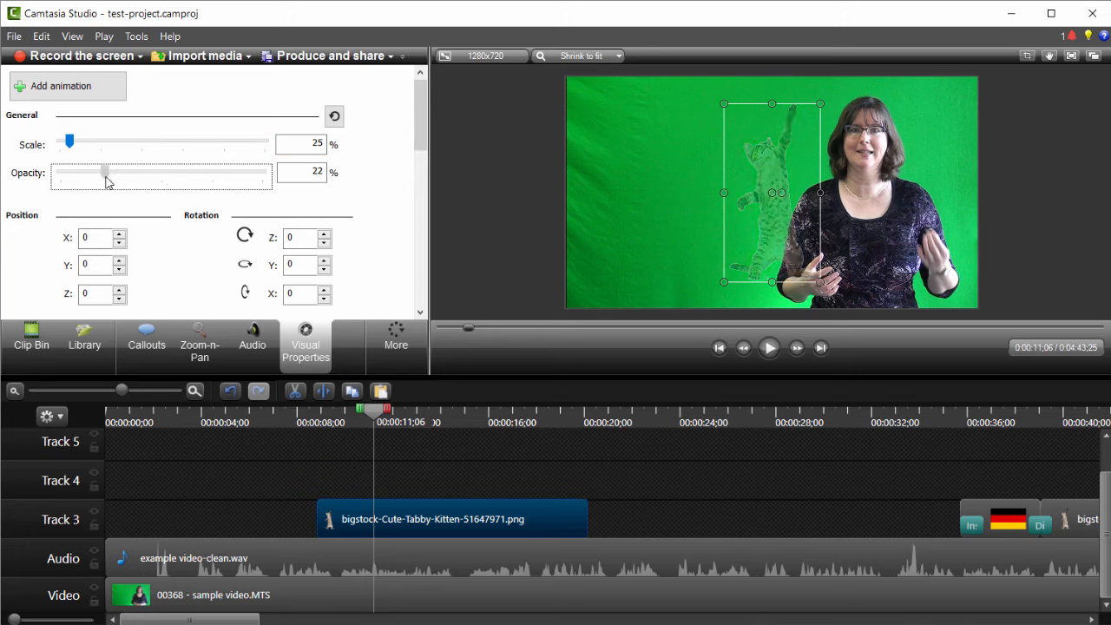
pyautogui.click(486, 165)
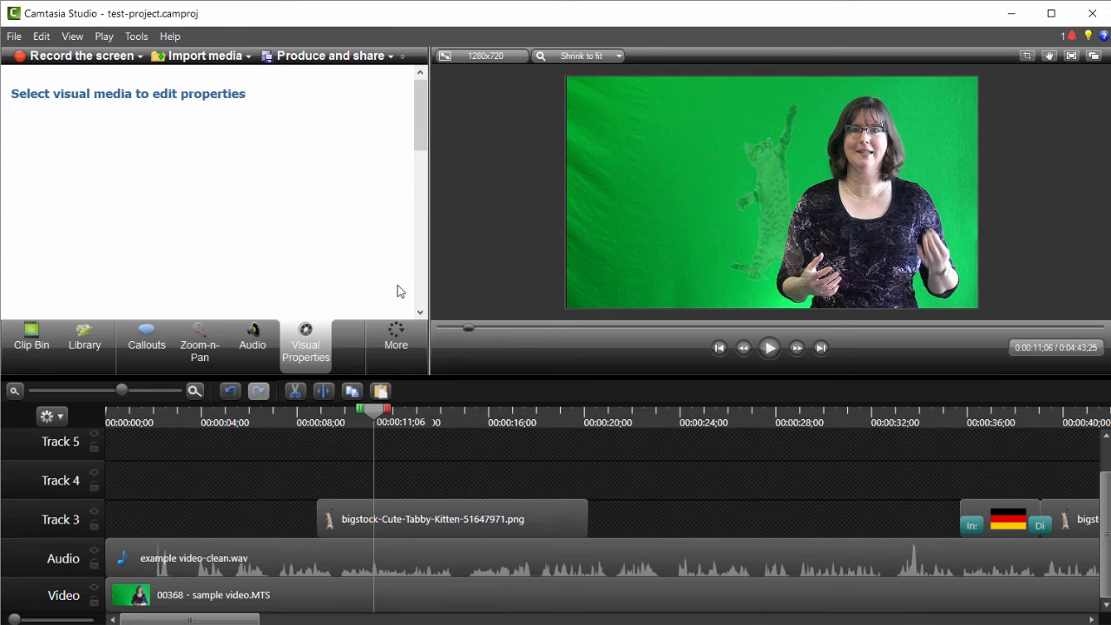
pyautogui.click(436, 514)
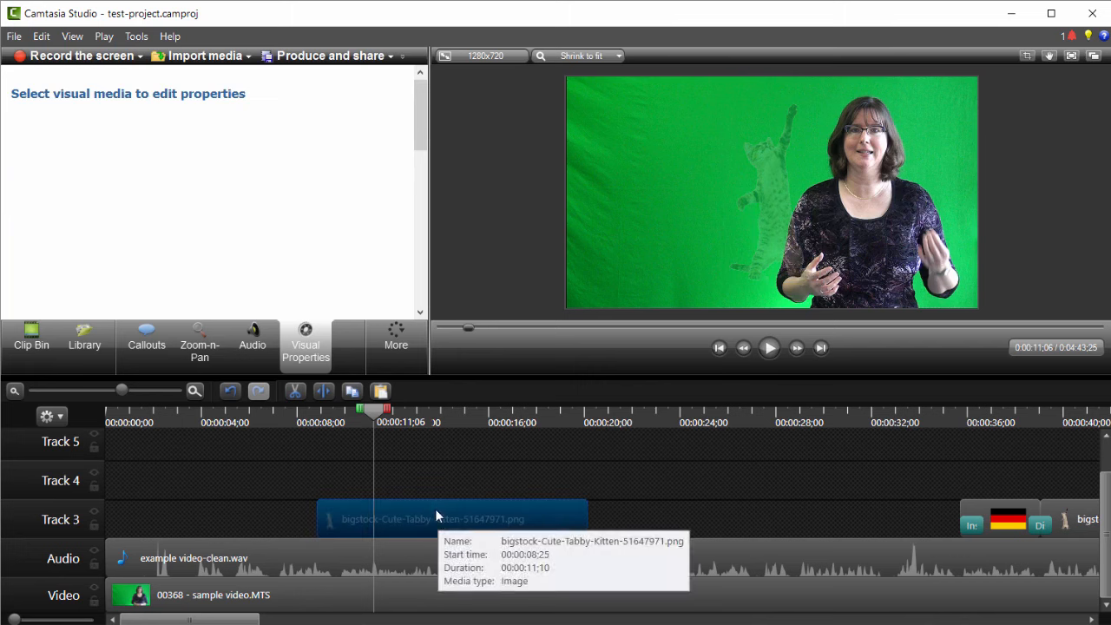
pyautogui.moveTo(105, 172); pyautogui.dragTo(264, 172)
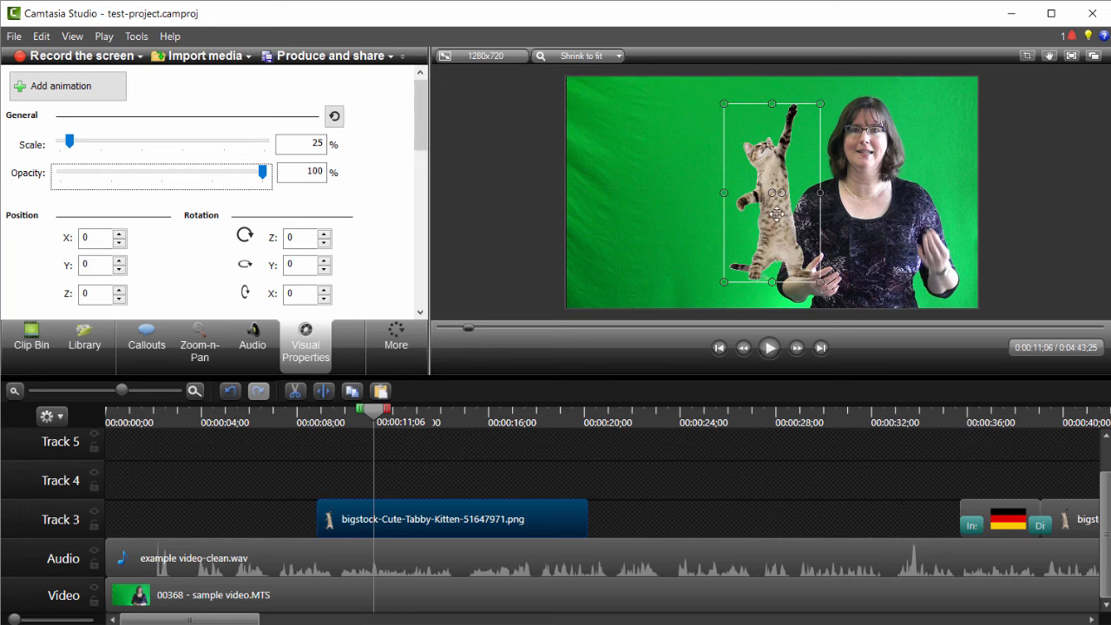
# Step: Shrink the kitten image on the canvas to about 24% scale and nudge its X position upward in small increments
pyautogui.moveTo(820, 282)
pyautogui.mouseDown()
pyautogui.moveTo(771, 238)
pyautogui.moveTo(805, 276)
pyautogui.mouseUp()
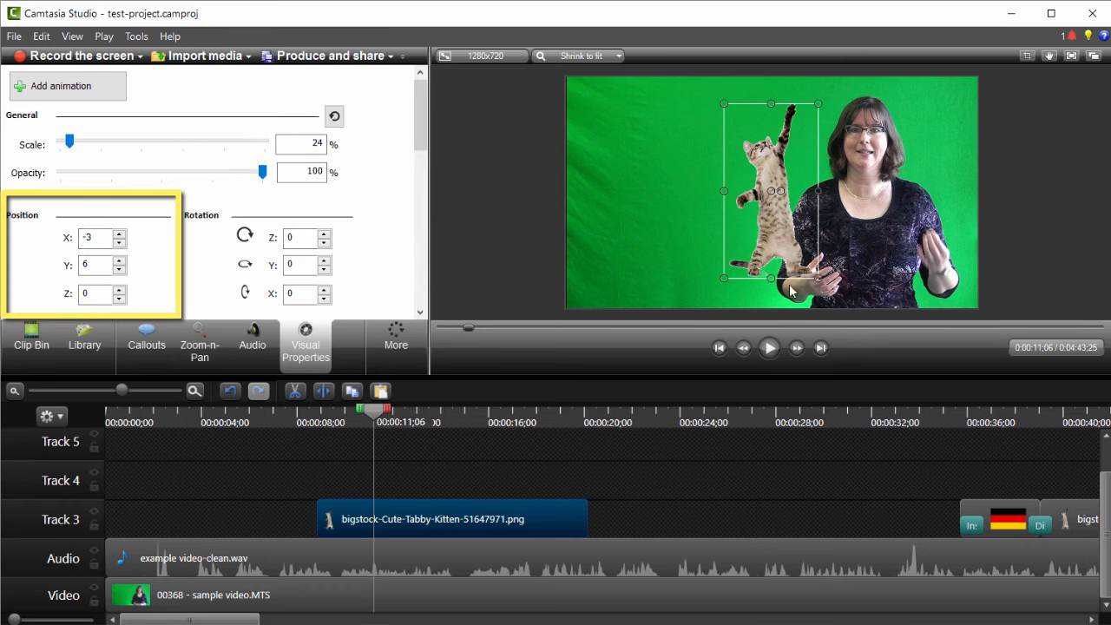
pyautogui.click(120, 232)
pyautogui.click(119, 233)
pyautogui.click(120, 233)
pyautogui.click(120, 234)
pyautogui.click(120, 233)
pyautogui.click(119, 233)
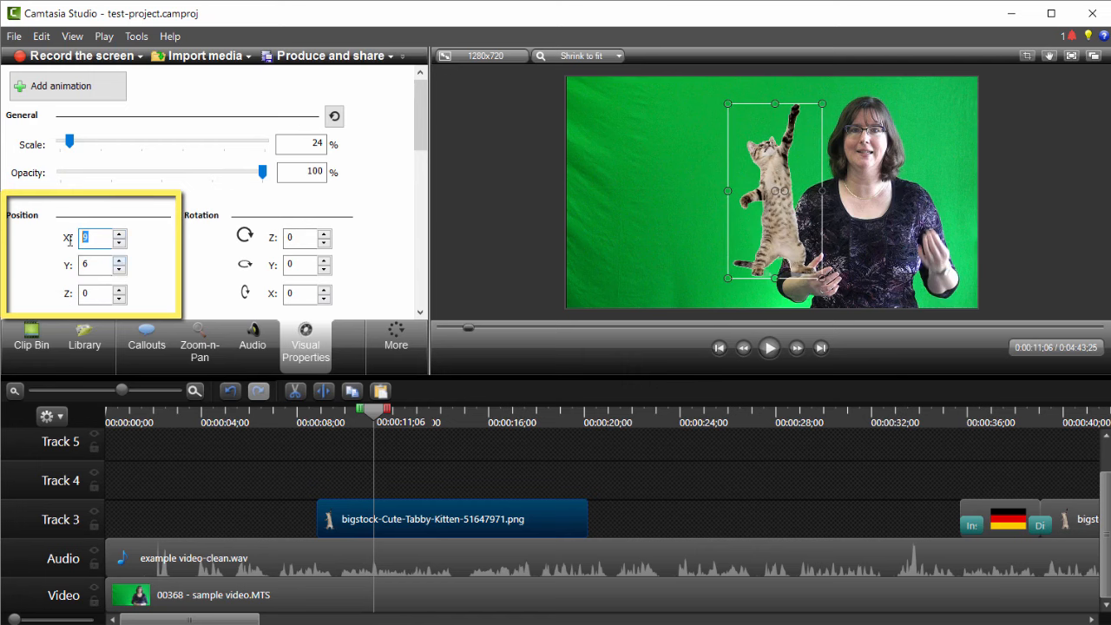
# Step: Set the kitten's position to X 90, Y 50 and Z 30, and move it freehand to about X -337, Y 23
pyautogui.write('90')
pyautogui.press('Tab')
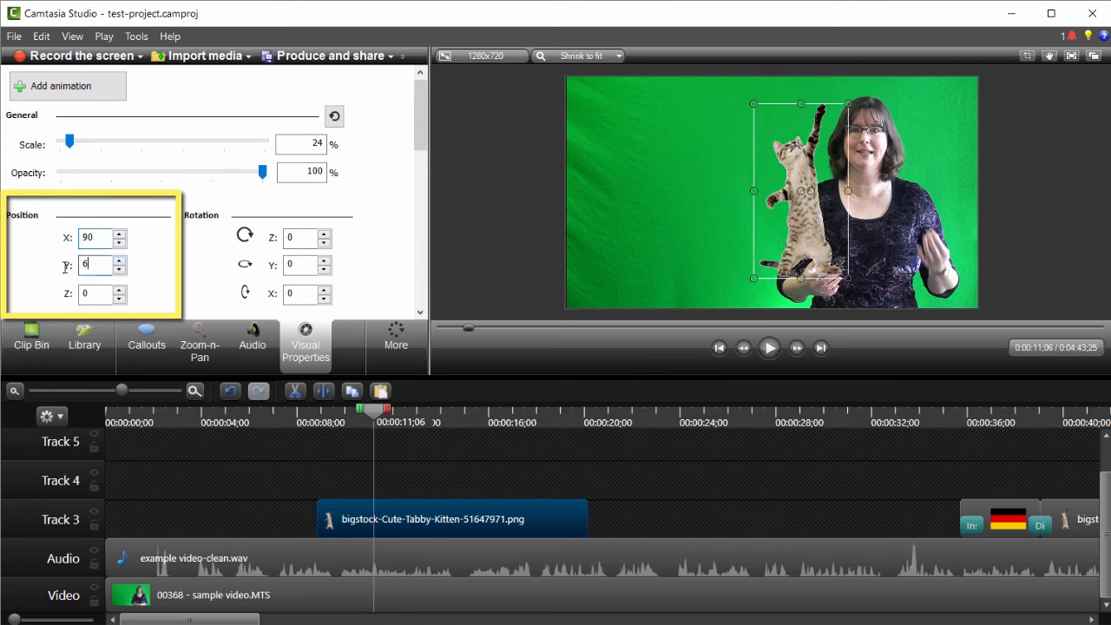
pyautogui.write('50')
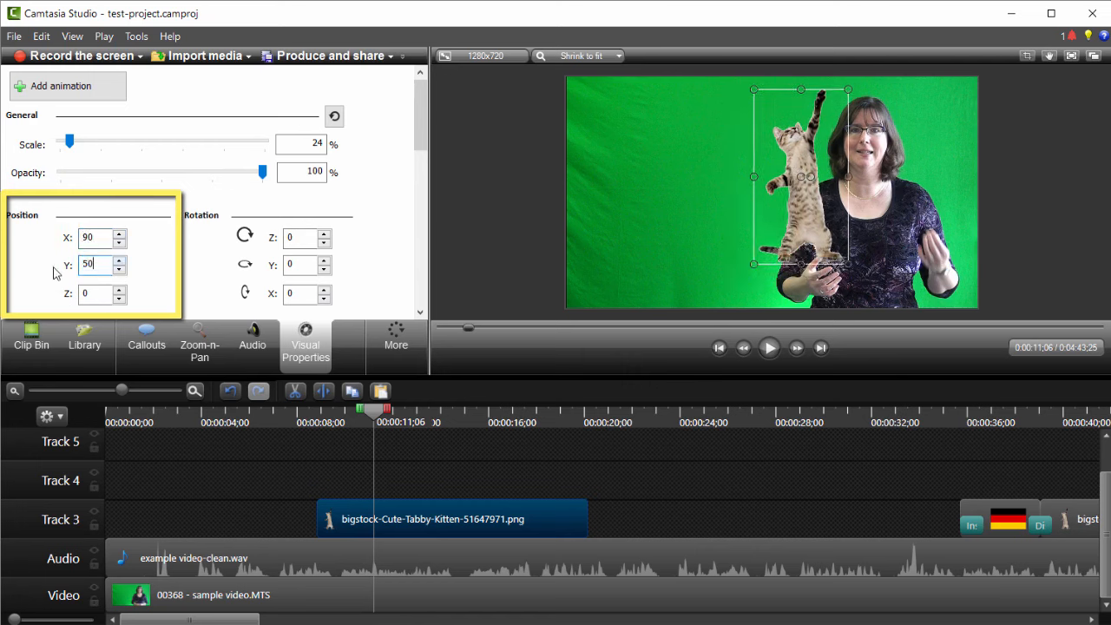
pyautogui.click(96, 293)
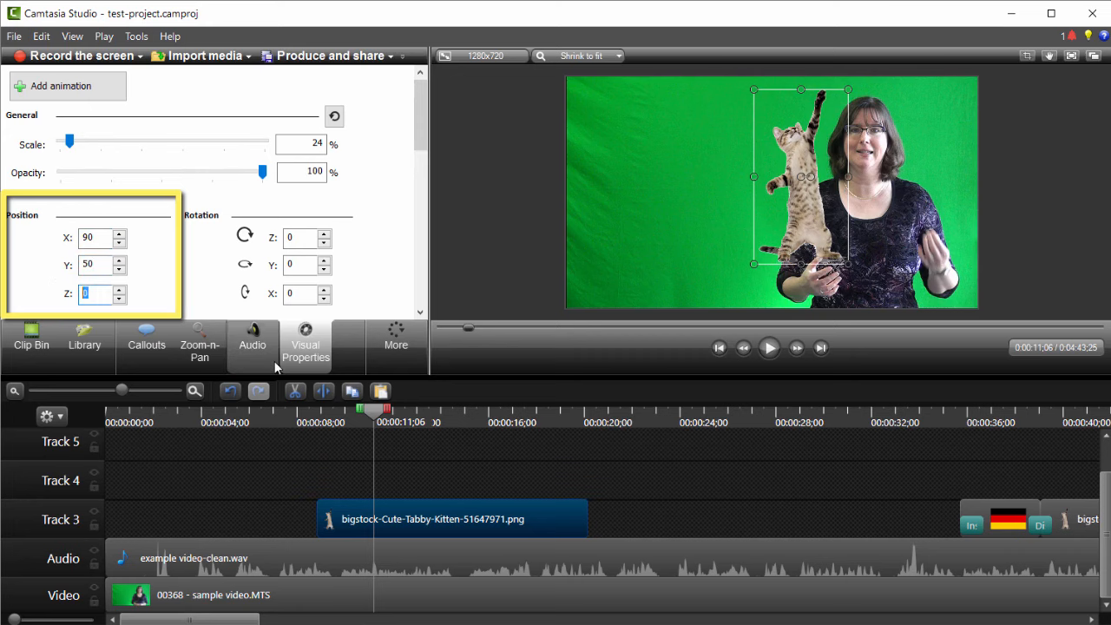
pyautogui.write('30')
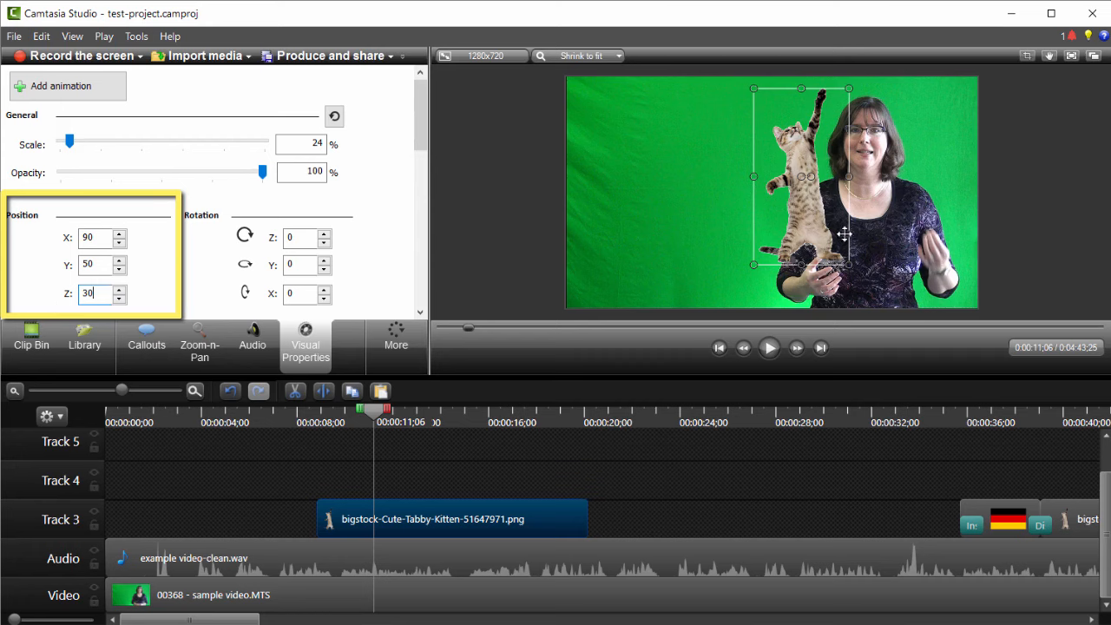
pyautogui.moveTo(808, 222); pyautogui.dragTo(669, 231)
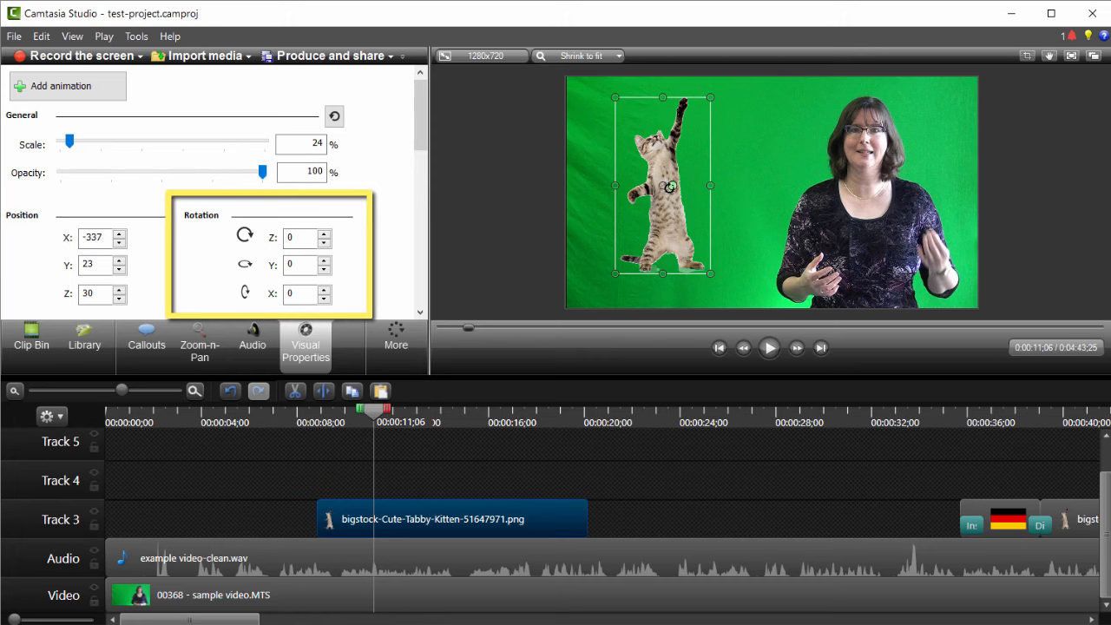
# Step: Rotate the kitten freehand on the canvas to about -328 degrees around Z and reset the Z rotation to 0
pyautogui.moveTo(670, 186); pyautogui.dragTo(700, 162)
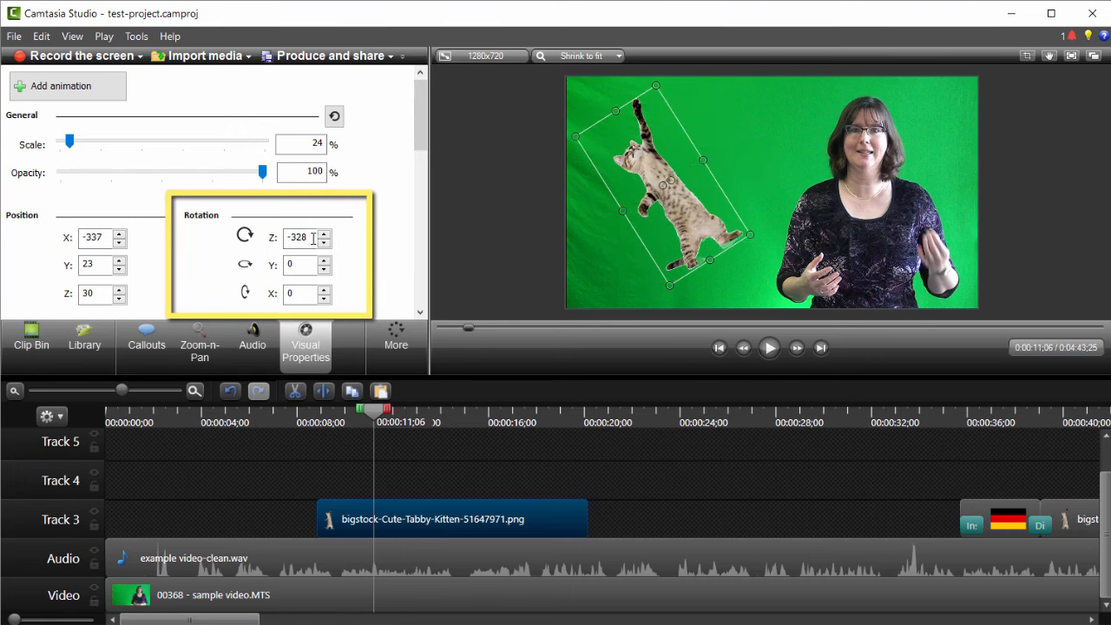
pyautogui.moveTo(313, 239); pyautogui.dragTo(277, 239)
pyautogui.write('0')
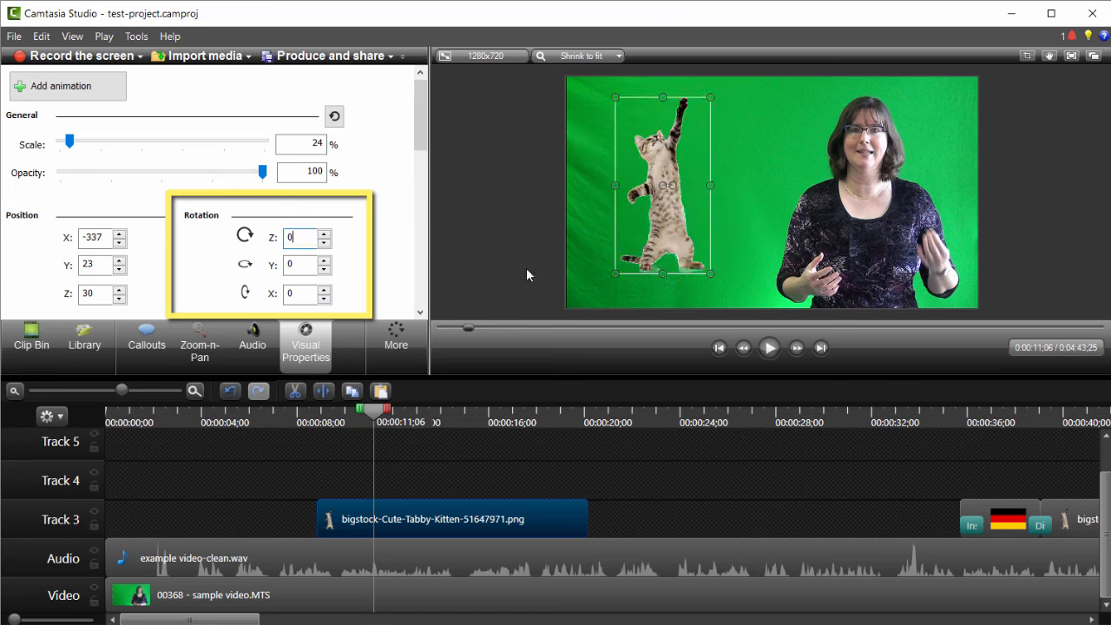
# Step: Try Y rotations of 45 and 120 degrees on the kitten image and reset the Y rotation to 0
pyautogui.moveTo(300, 267); pyautogui.dragTo(282, 262)
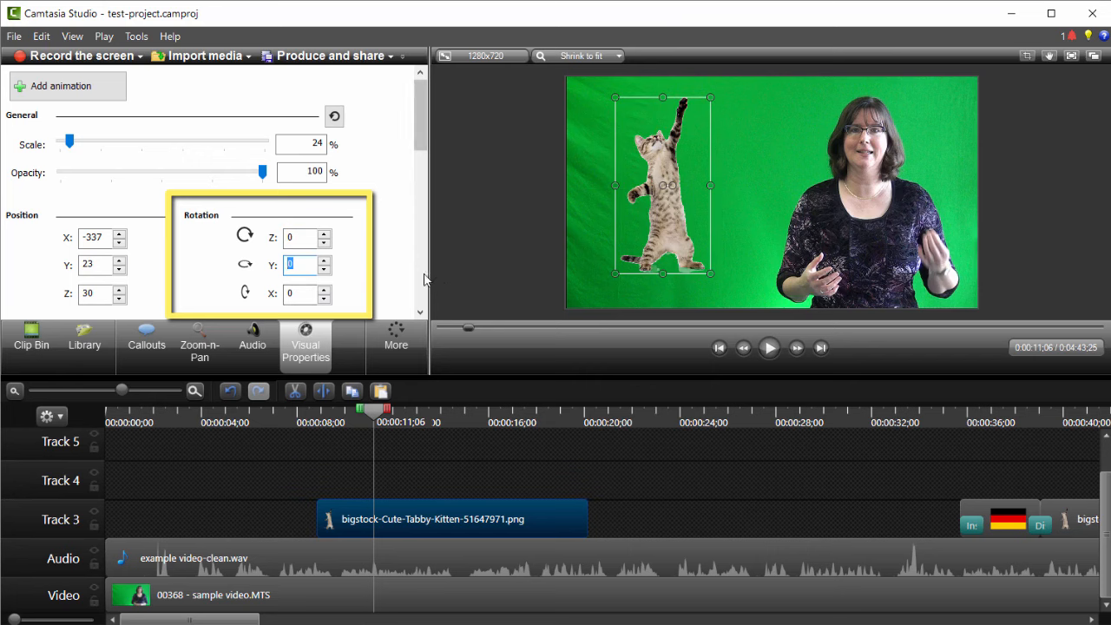
pyautogui.write('45')
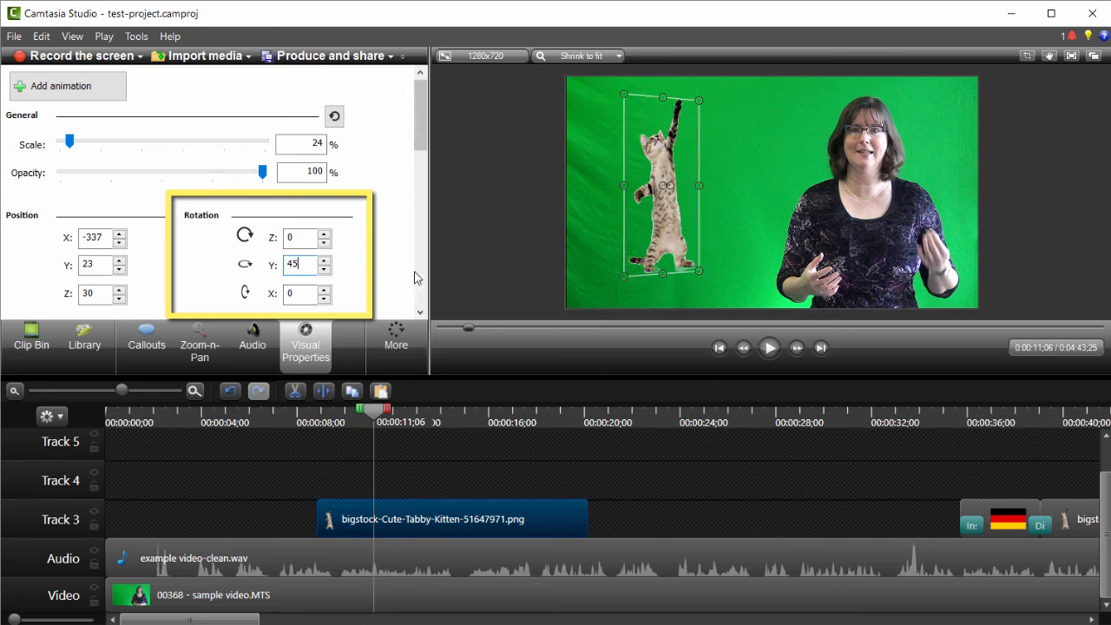
pyautogui.moveTo(306, 266); pyautogui.dragTo(263, 272)
pyautogui.write('90180')
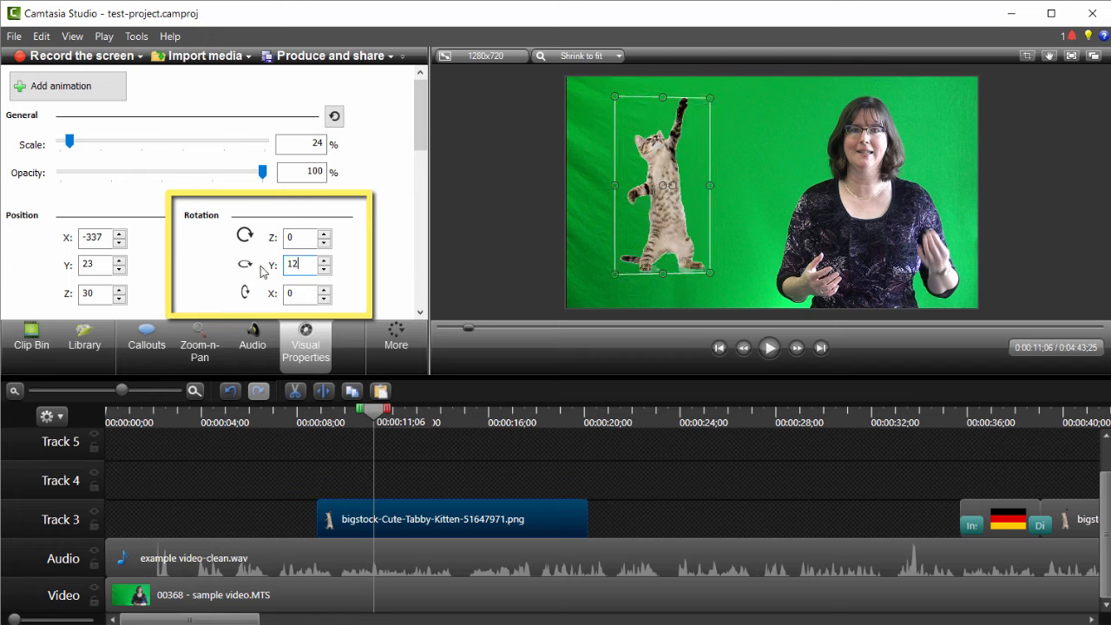
pyautogui.click(509, 247)
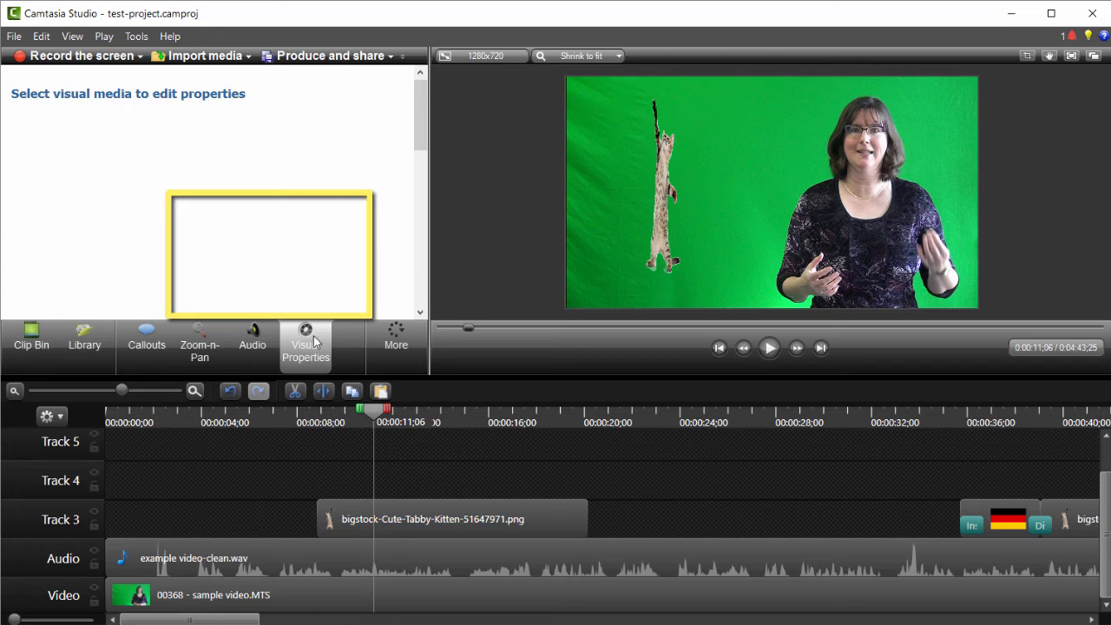
pyautogui.click(495, 521)
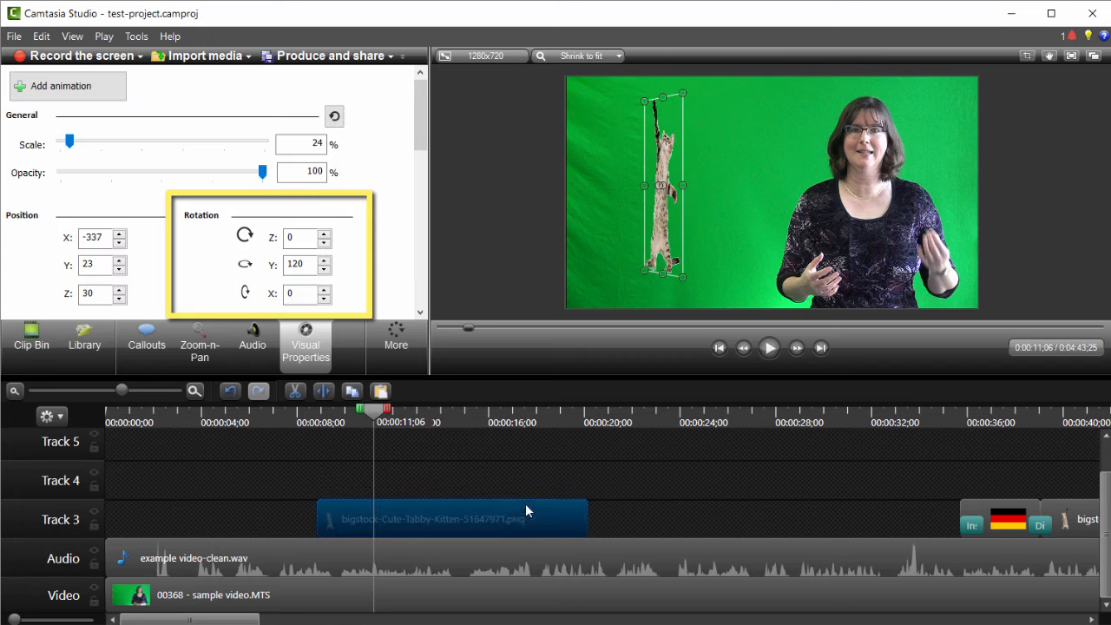
pyautogui.doubleClick(313, 266)
pyautogui.write('0')
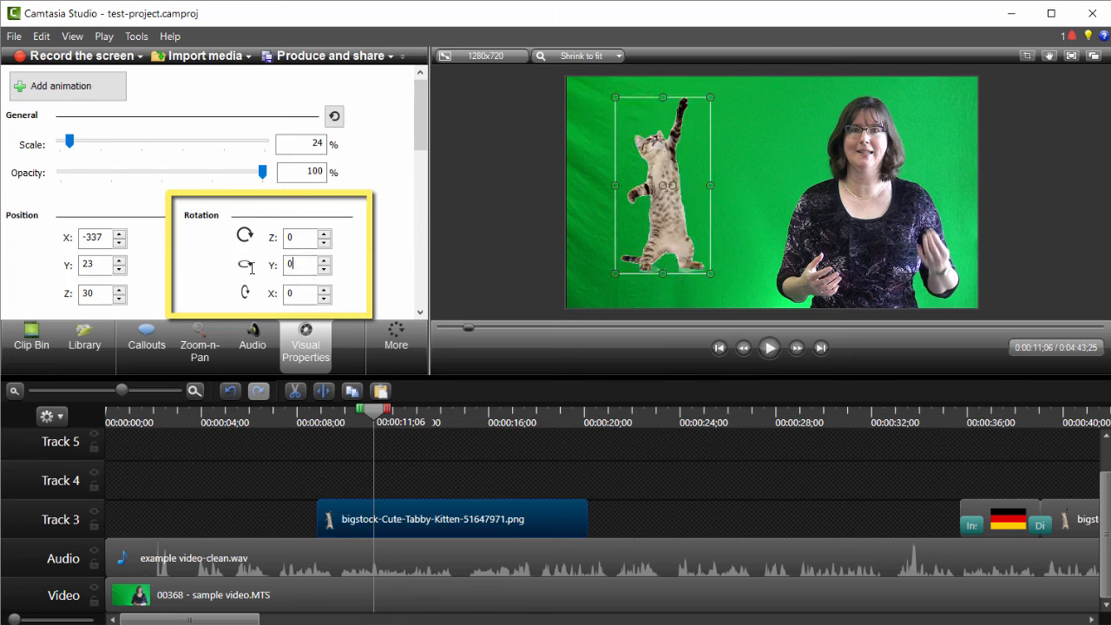
# Step: Try X rotations of 30 and 100 degrees on the kitten image and reset the X rotation to 0
pyautogui.doubleClick(296, 294)
pyautogui.write('30')
pyautogui.doubleClick(307, 295)
pyautogui.write('100')
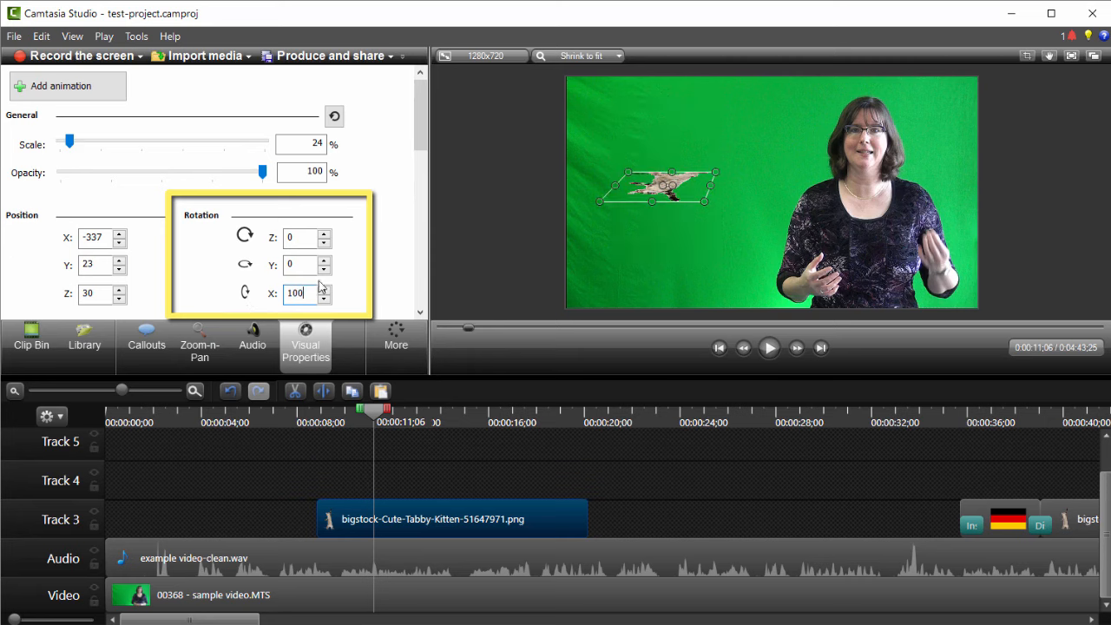
pyautogui.moveTo(311, 292); pyautogui.dragTo(262, 295)
pyautogui.write('0')
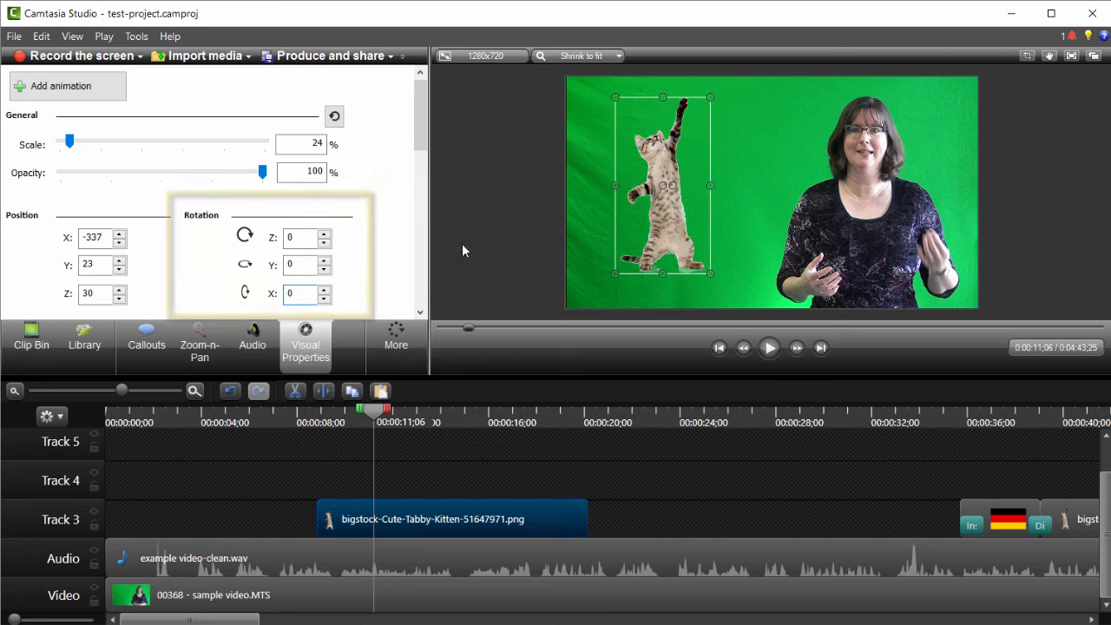
# Step: Add a drop shadow to the kitten image and increase its distance to 83
pyautogui.click(494, 220)
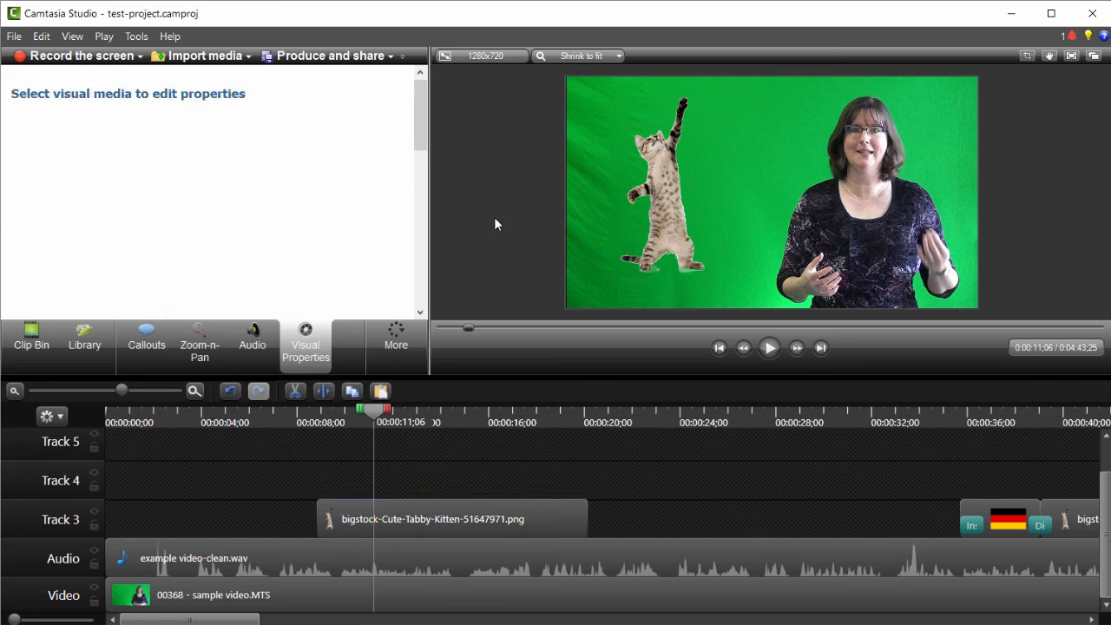
pyautogui.click(424, 511)
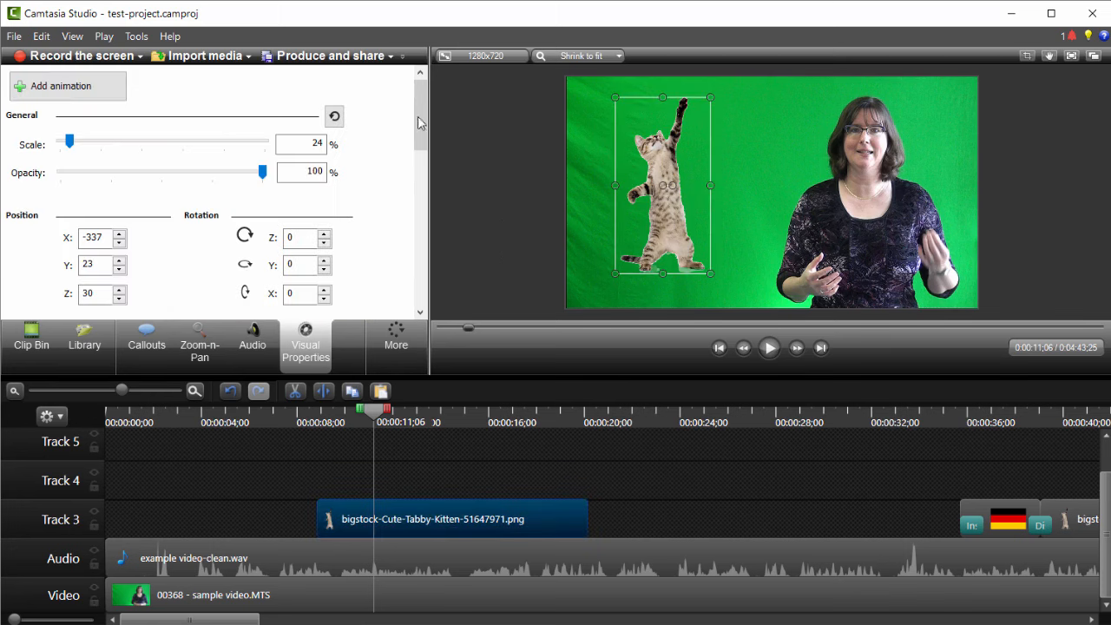
pyautogui.moveTo(424, 115); pyautogui.dragTo(426, 165)
pyautogui.click(13, 187)
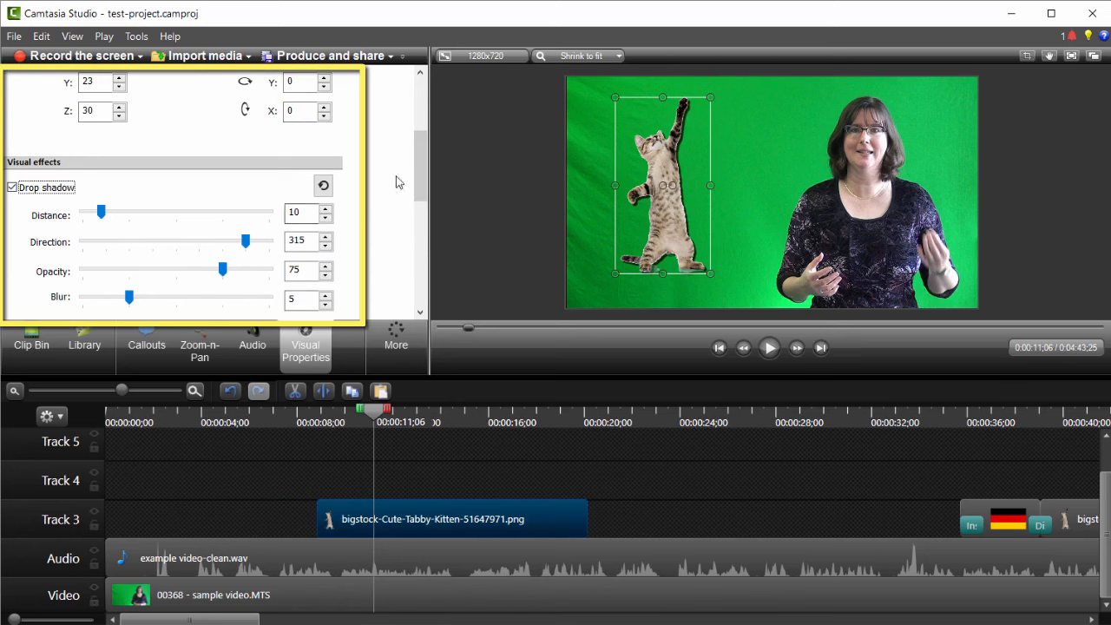
pyautogui.scroll(-1, 419, 167)
pyautogui.scroll(-3, 421, 170)
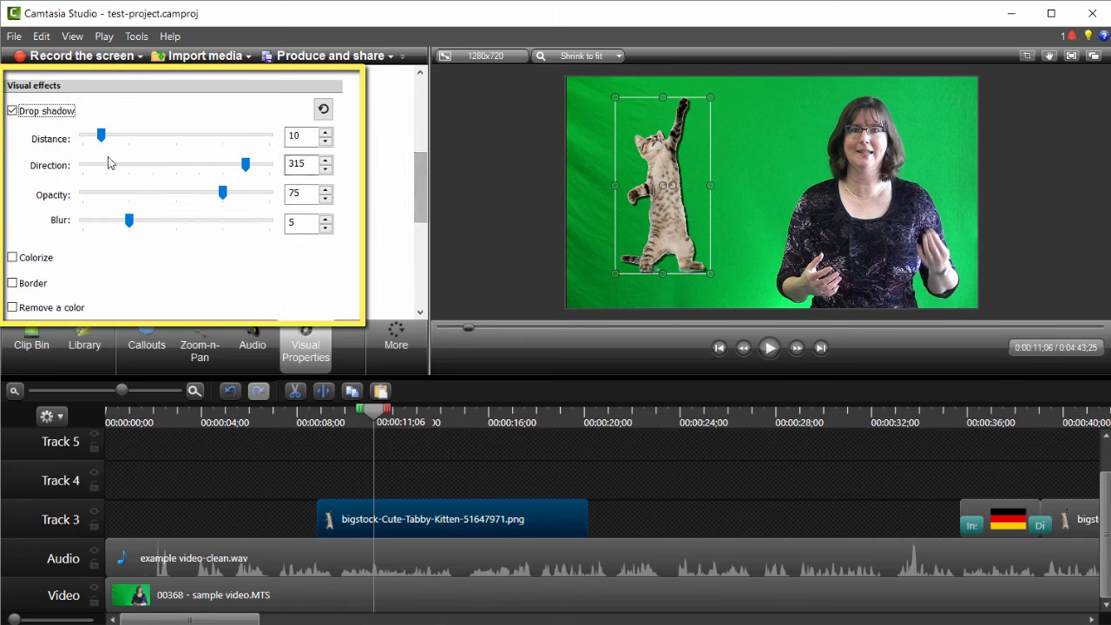
pyautogui.moveTo(105, 137); pyautogui.dragTo(238, 141)
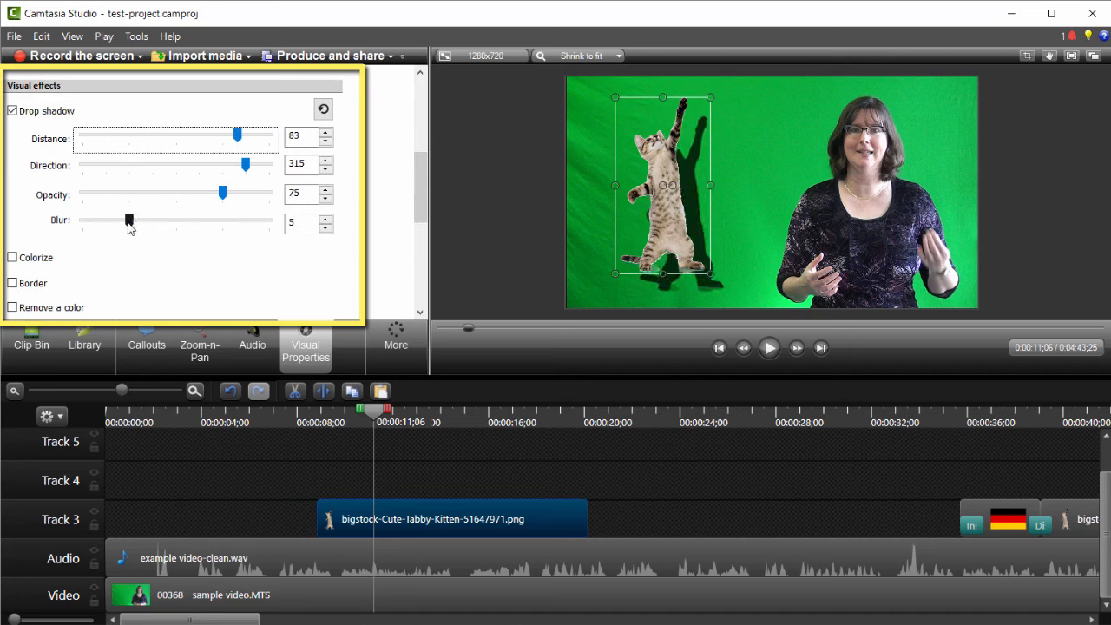
# Step: Try a softer drop shadow on the kitten with blur 13, opacity 22 and distance 21, and turn the shadow off
pyautogui.moveTo(130, 221)
pyautogui.mouseDown()
pyautogui.moveTo(203, 228)
pyautogui.moveTo(225, 191)
pyautogui.moveTo(83, 196)
pyautogui.moveTo(124, 200)
pyautogui.mouseUp()
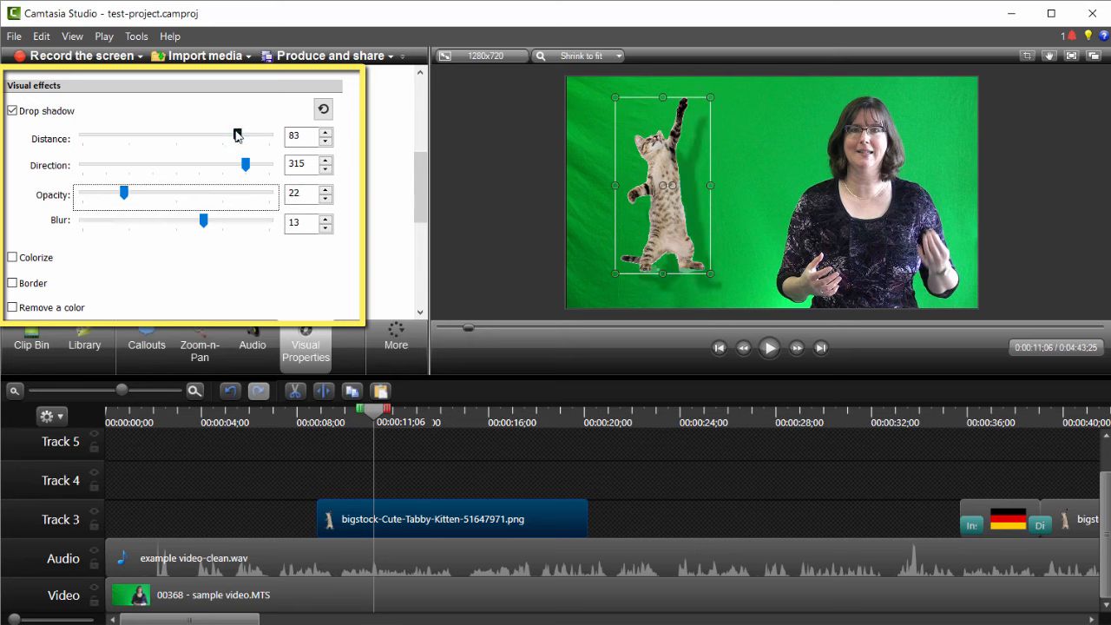
pyautogui.moveTo(237, 136); pyautogui.dragTo(124, 140)
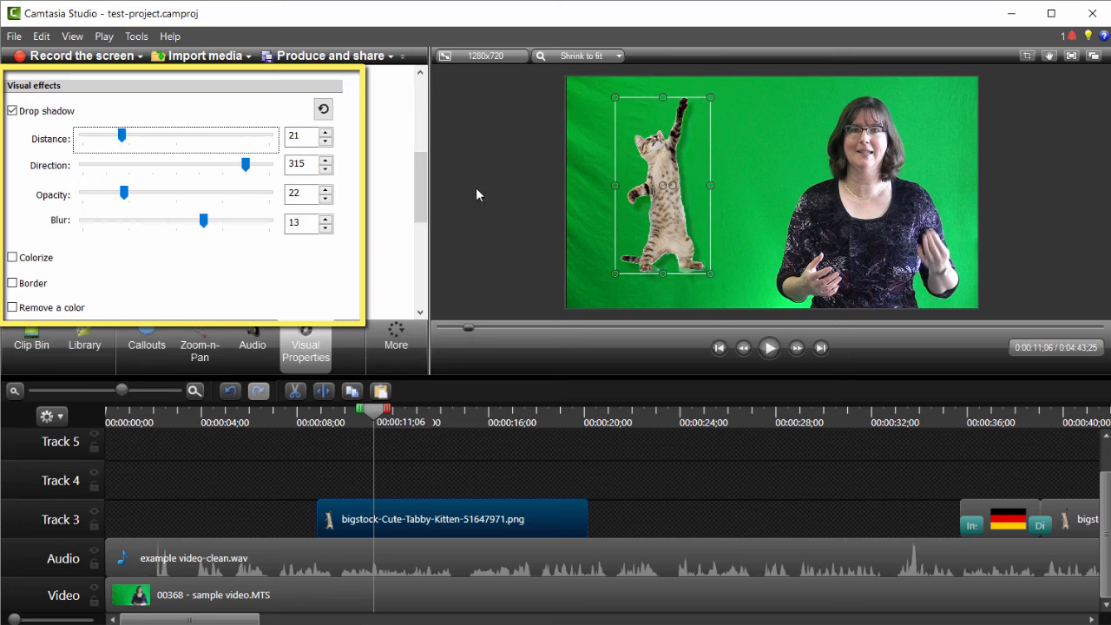
pyautogui.click(532, 239)
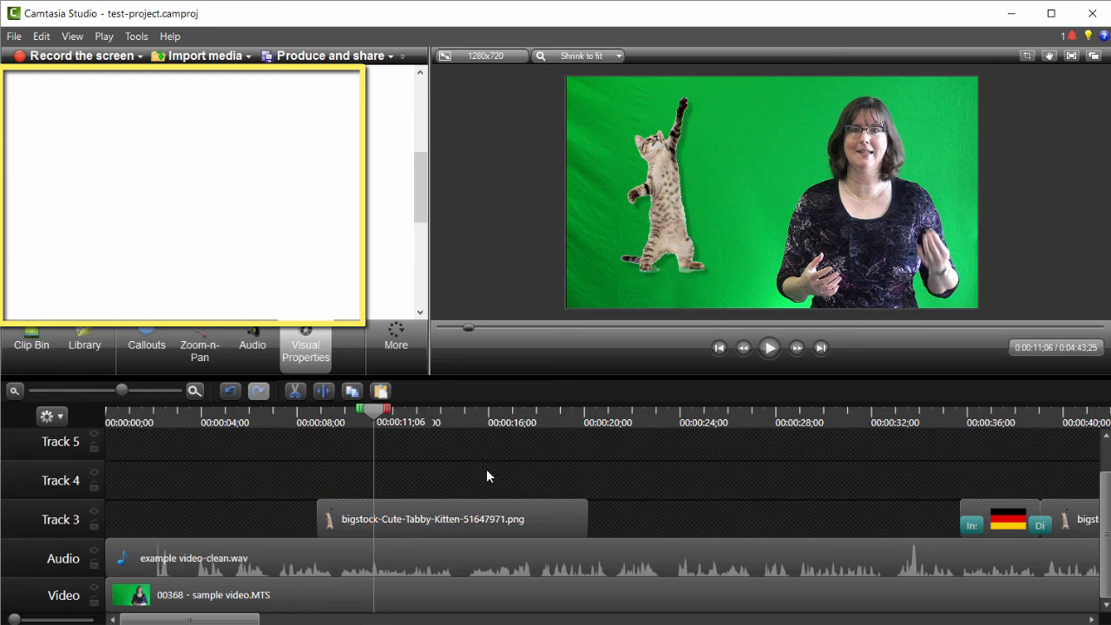
pyautogui.click(515, 521)
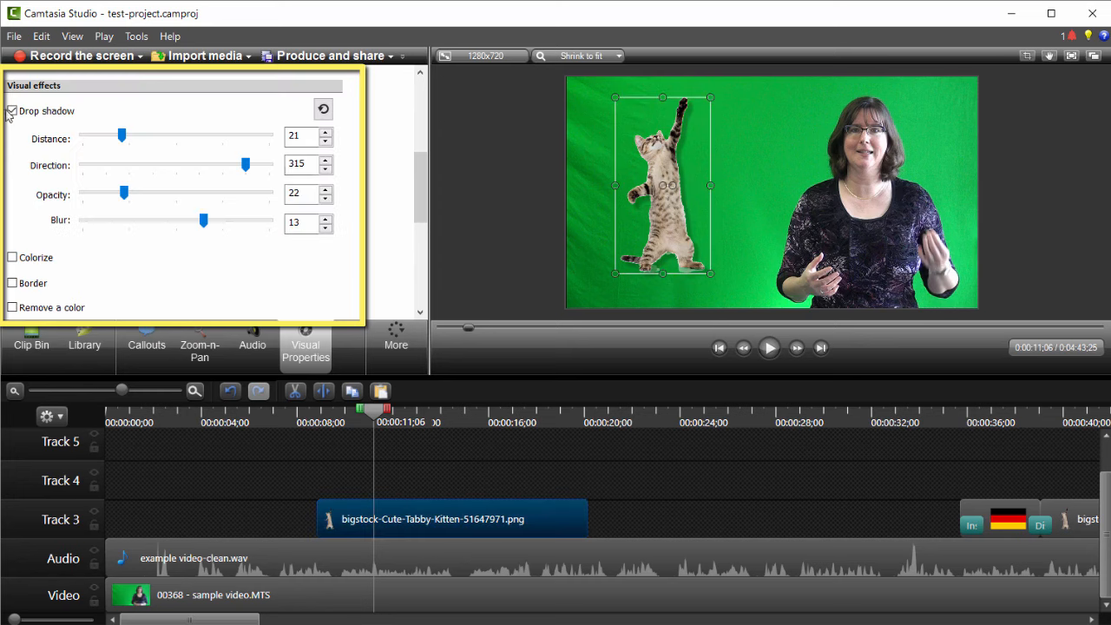
pyautogui.click(12, 111)
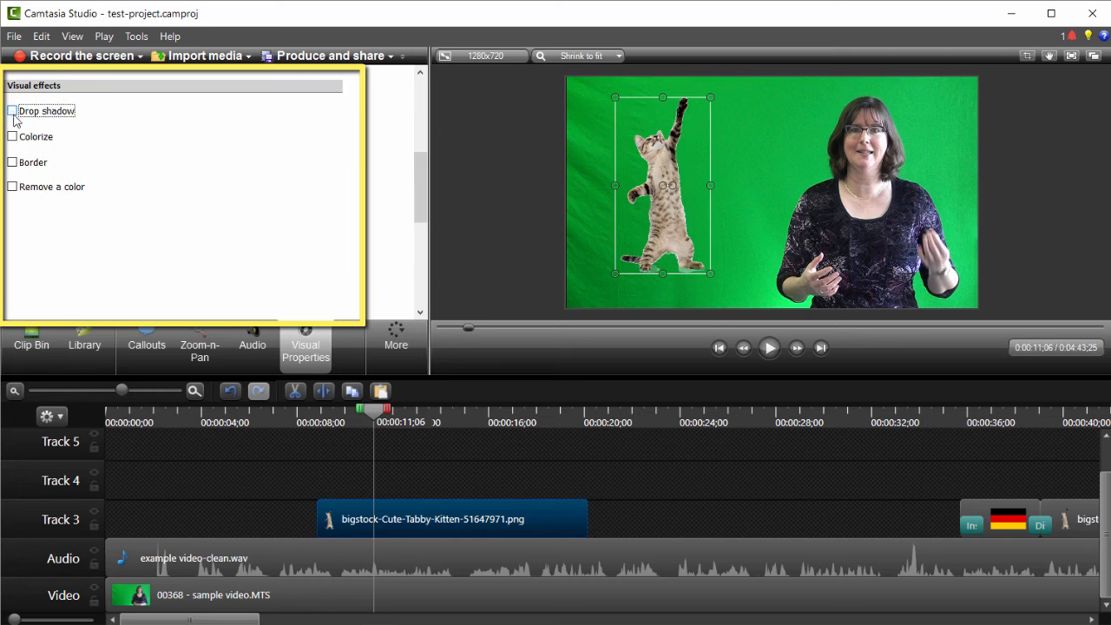
# Step: Try the orange Colorize effect on the kitten image with an amount of 70, and turn the effect off
pyautogui.click(12, 137)
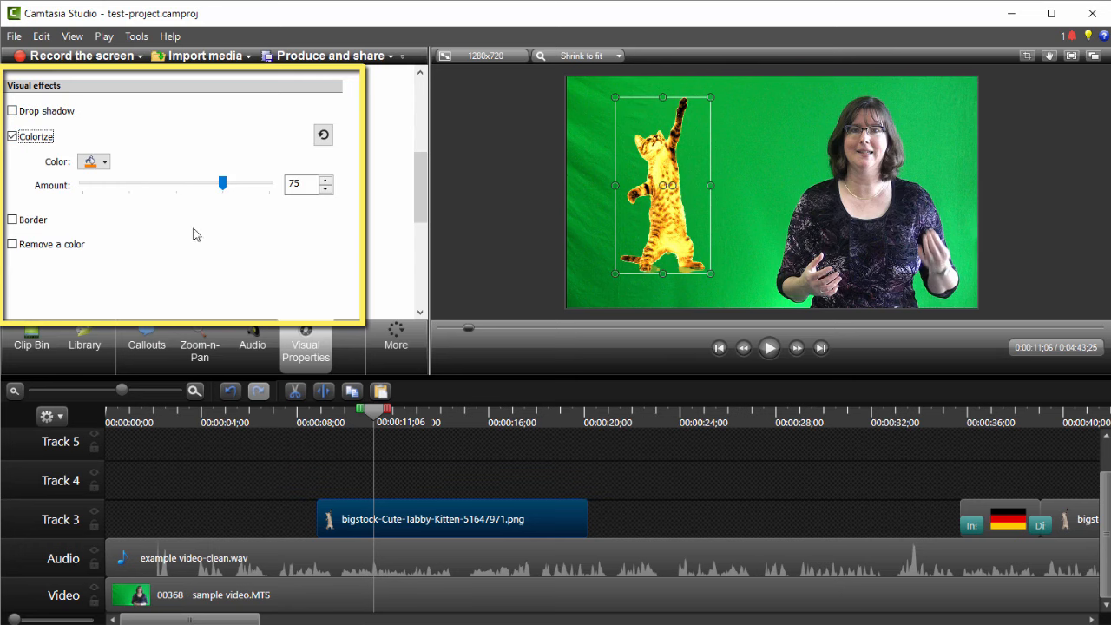
pyautogui.click(105, 166)
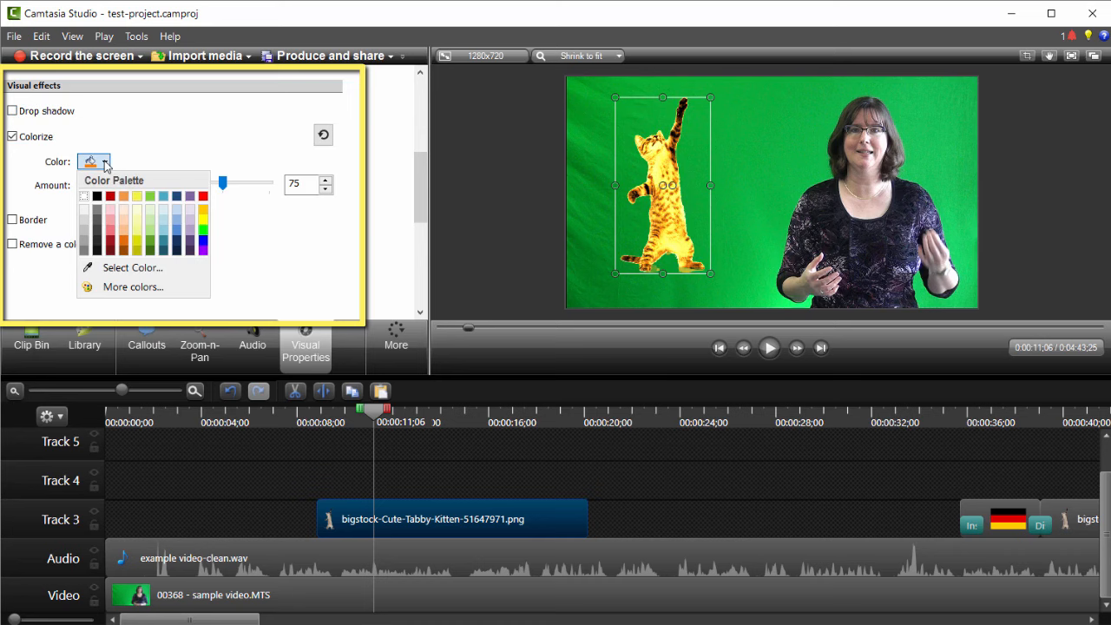
pyautogui.click(105, 166)
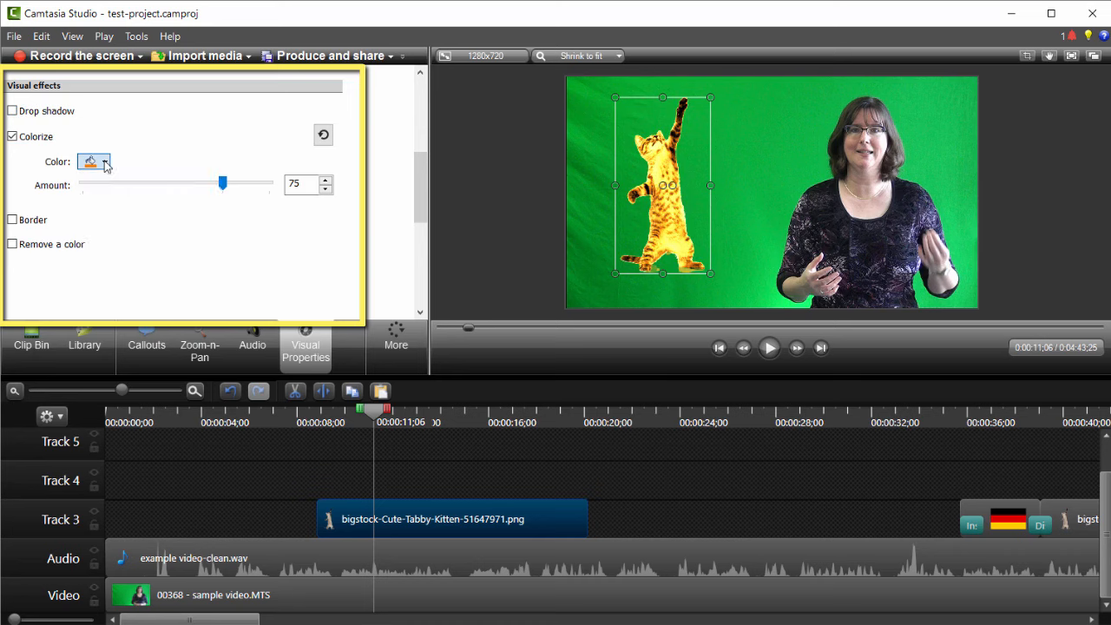
pyautogui.click(222, 186)
pyautogui.moveTo(222, 186)
pyautogui.mouseDown()
pyautogui.moveTo(92, 186)
pyautogui.moveTo(134, 193)
pyautogui.moveTo(119, 199)
pyautogui.moveTo(280, 202)
pyautogui.moveTo(265, 184)
pyautogui.moveTo(213, 184)
pyautogui.mouseUp()
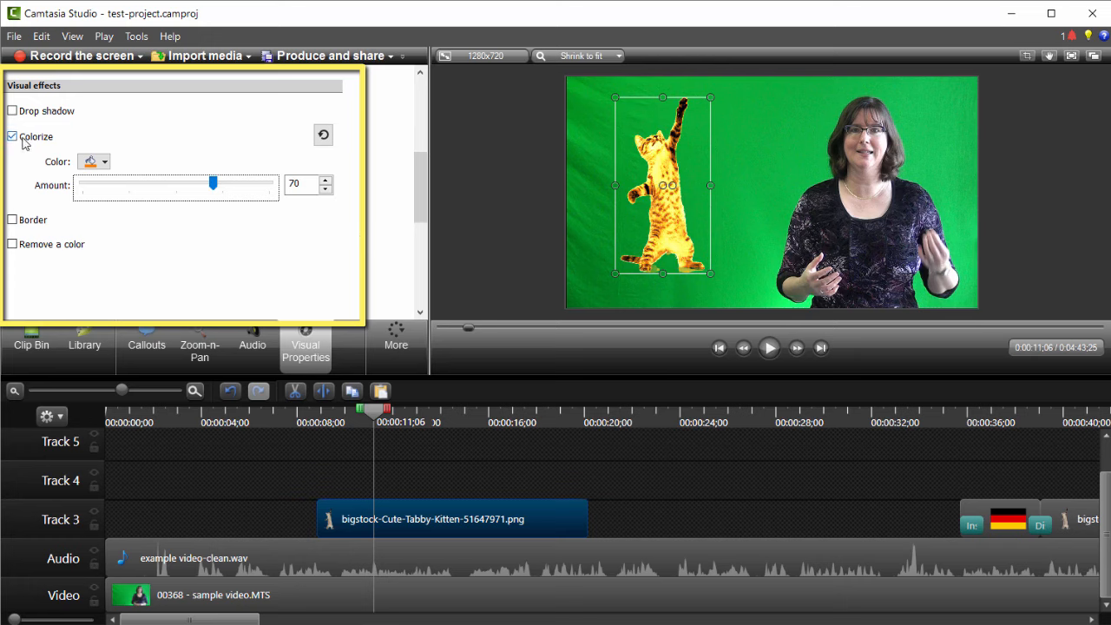
pyautogui.click(24, 141)
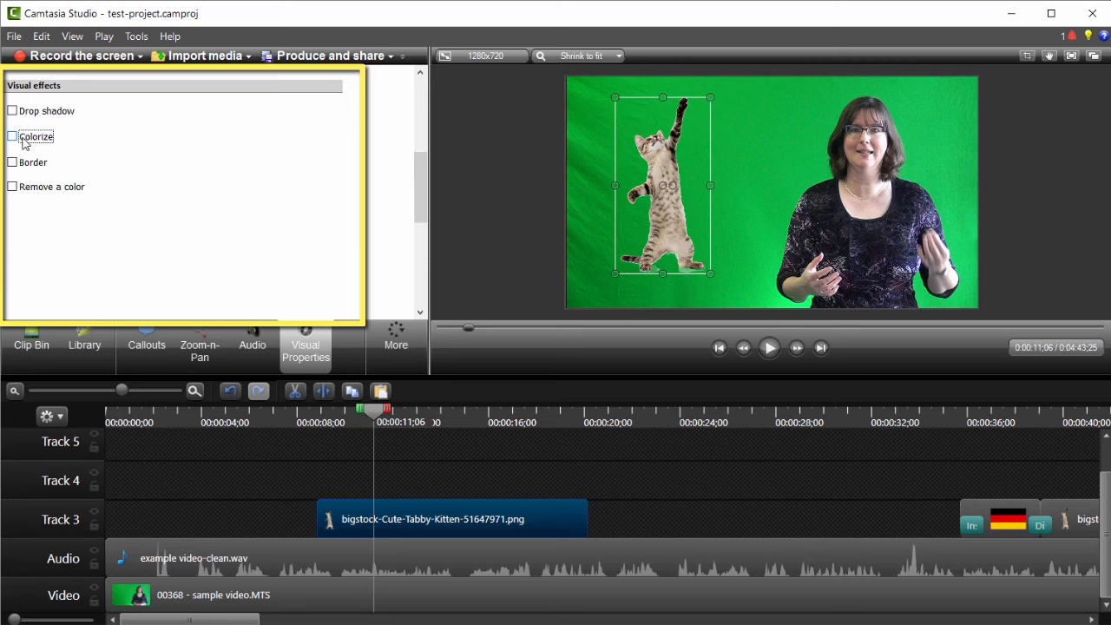
# Step: Try a black border with thickness 4 around the kitten image, and turn the border off
pyautogui.click(13, 163)
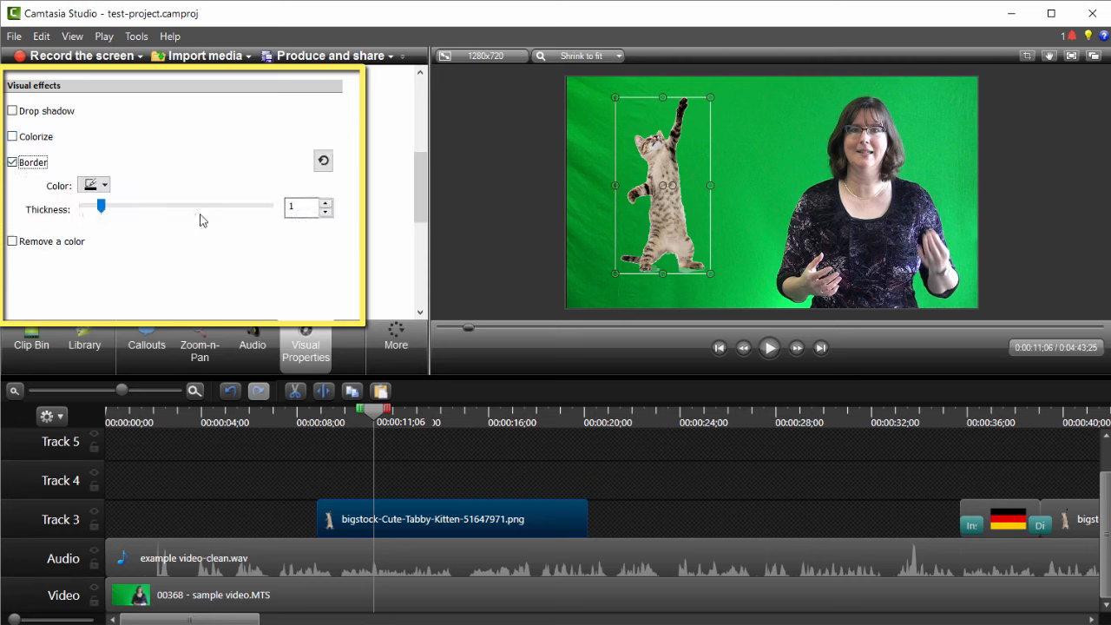
pyautogui.moveTo(101, 206); pyautogui.dragTo(157, 207)
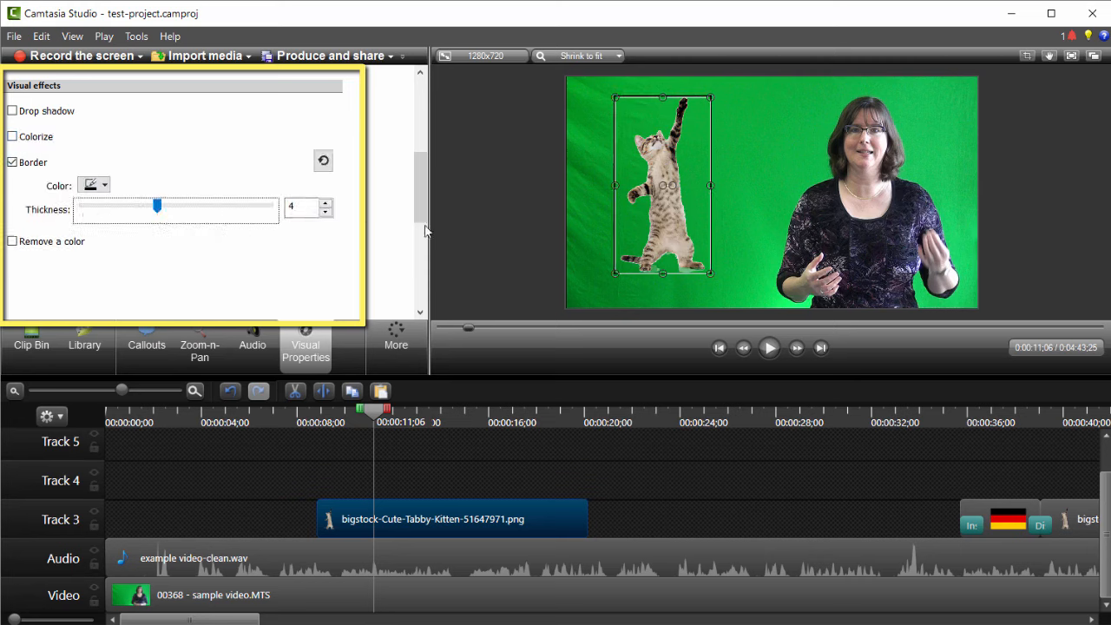
pyautogui.click(478, 230)
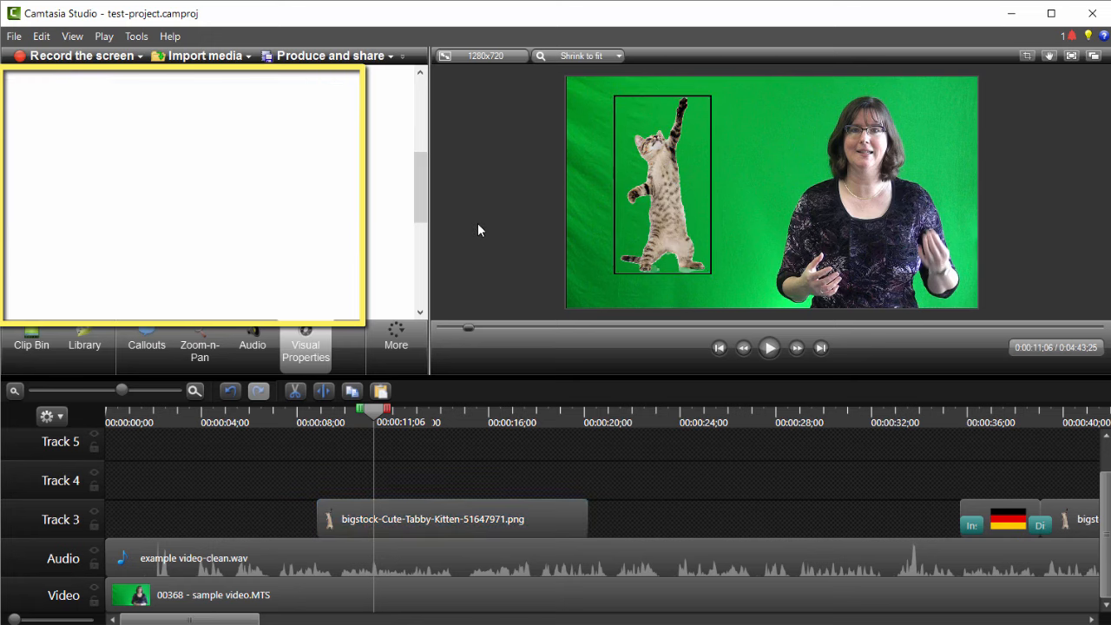
pyautogui.click(461, 508)
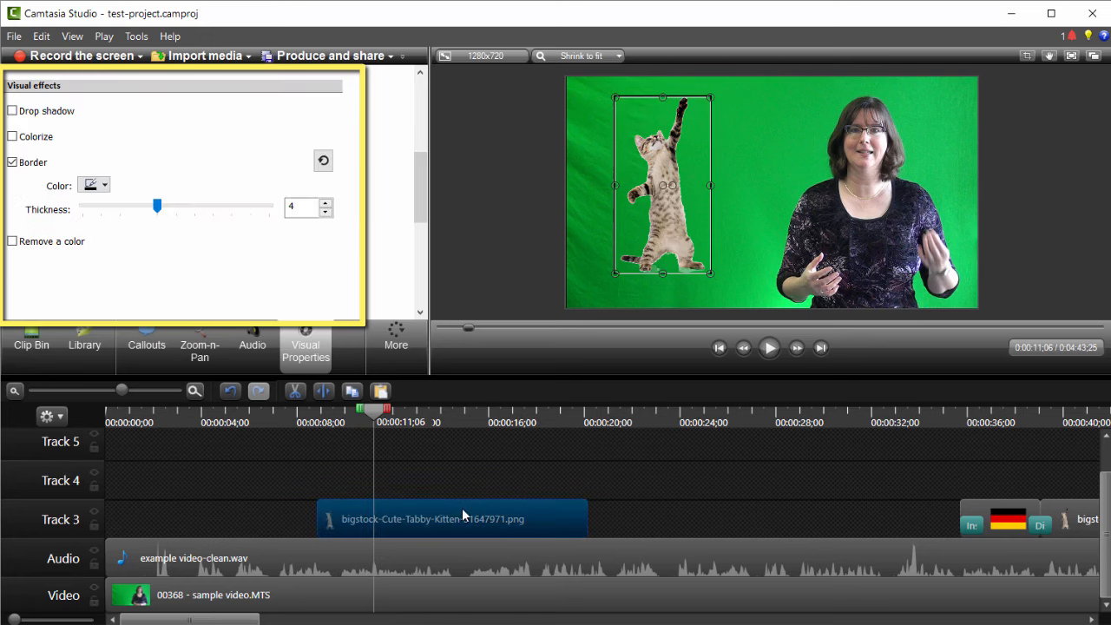
pyautogui.click(38, 163)
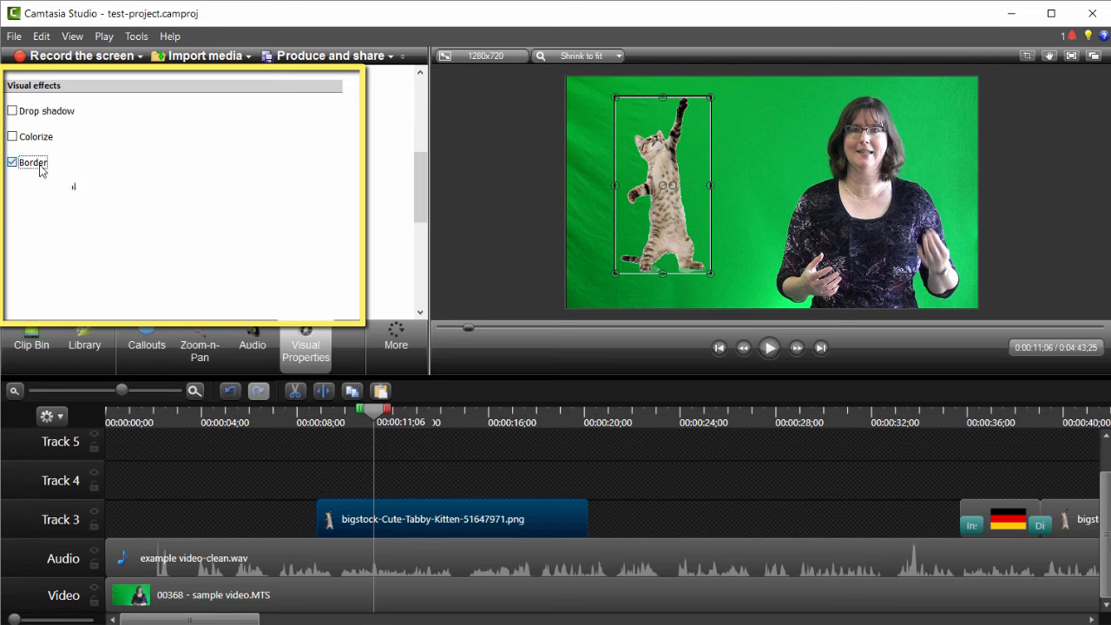
# Step: Enable Remove a color on the kitten image and sample the color to remove from the kitten's fur
pyautogui.click(48, 190)
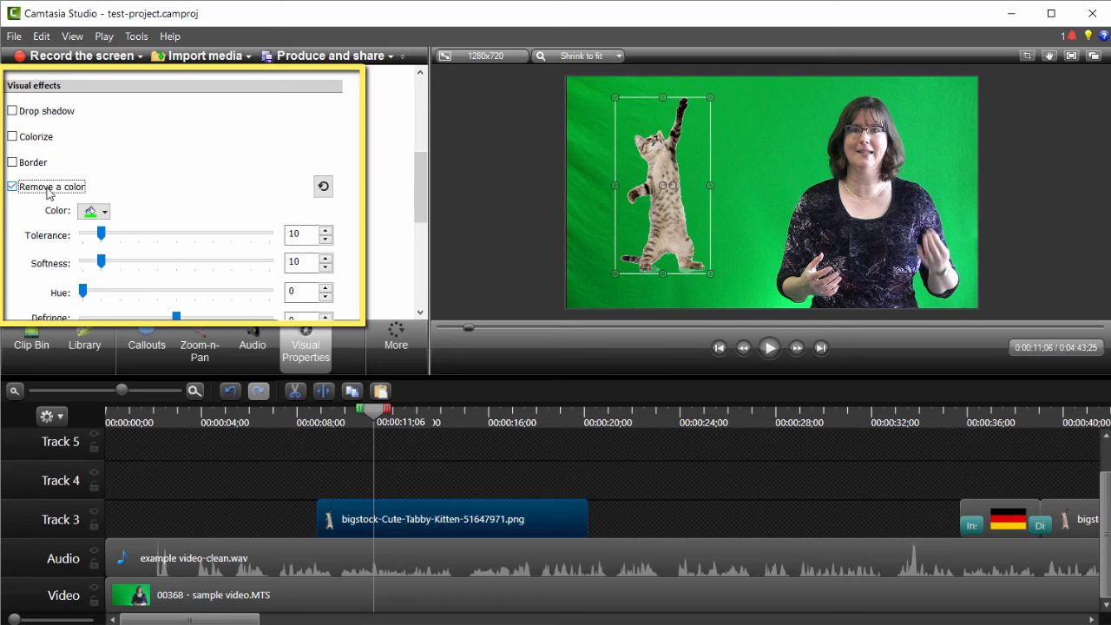
pyautogui.click(103, 213)
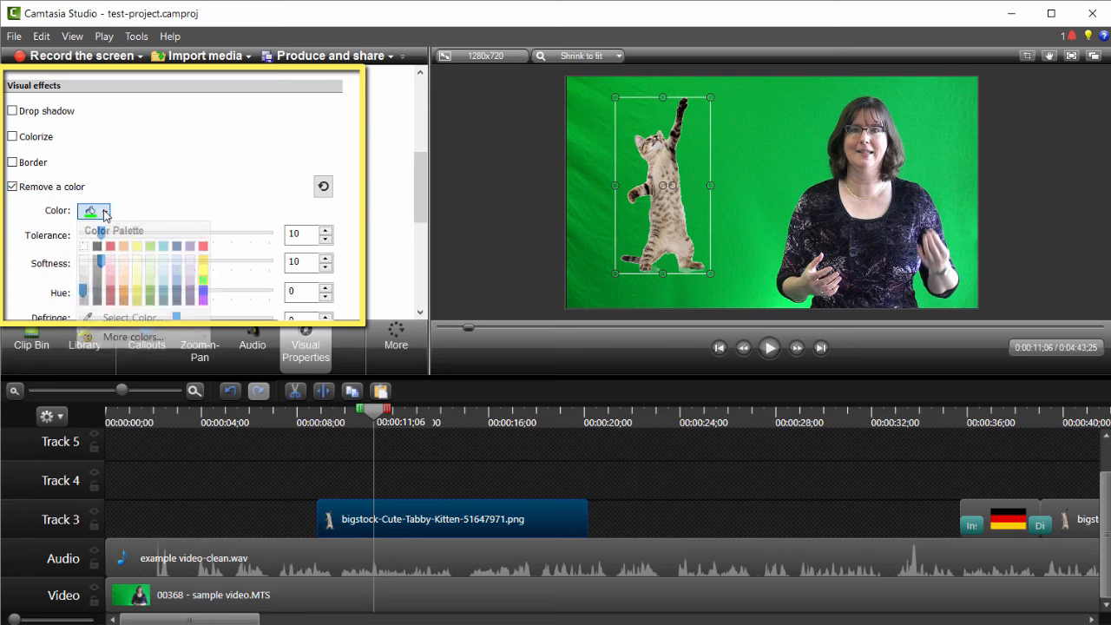
pyautogui.click(121, 318)
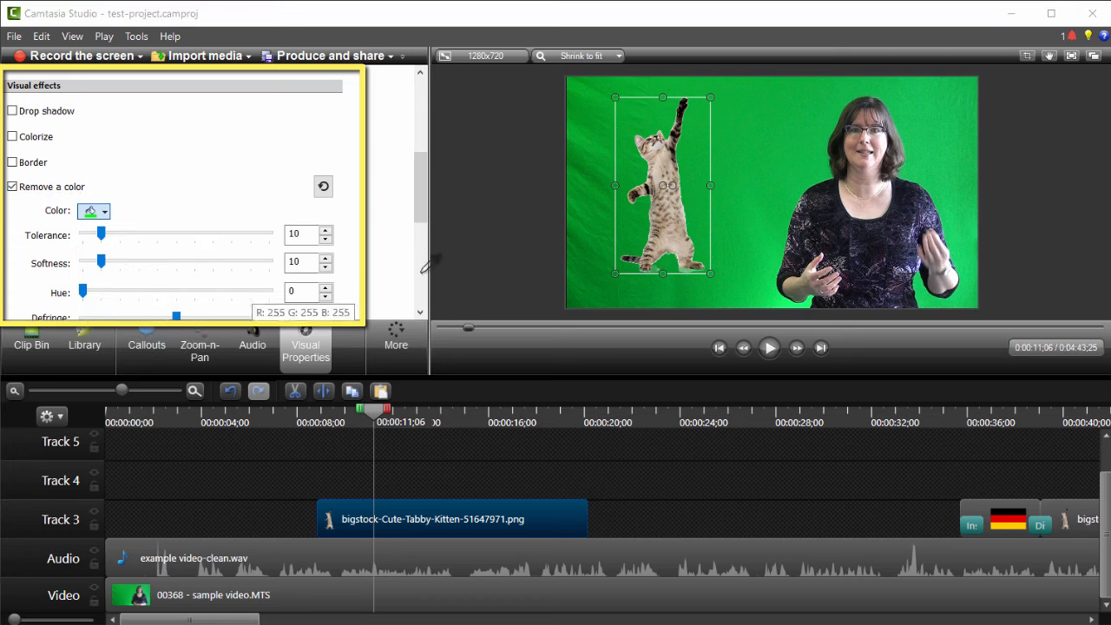
pyautogui.click(681, 243)
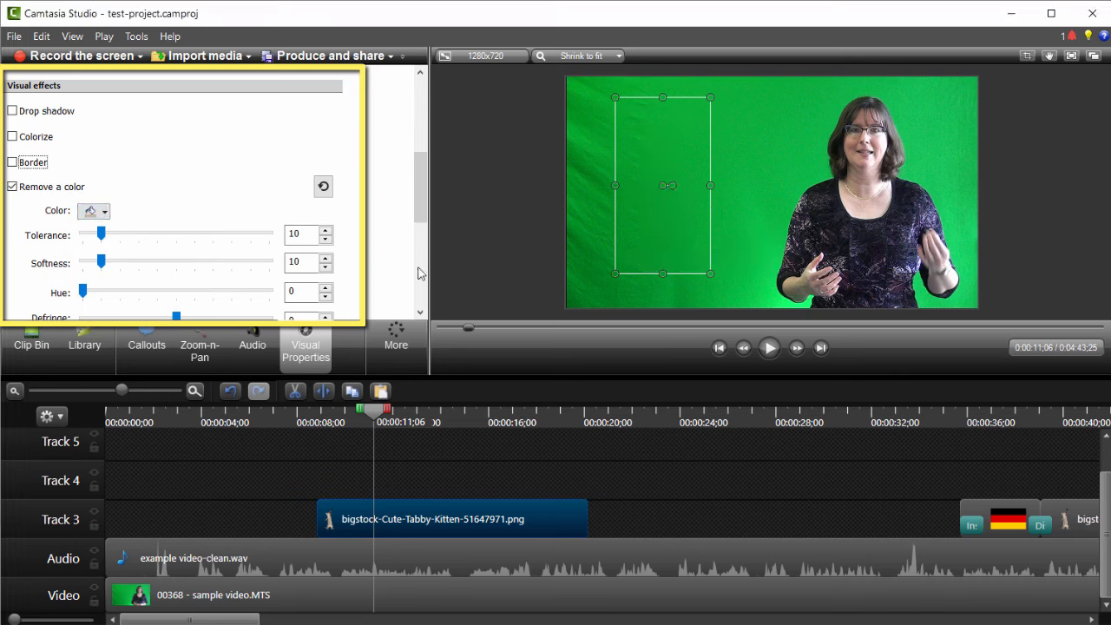
# Step: Try color removal tolerances of 0 and 2 on the kitten image, and turn Remove a color off
pyautogui.moveTo(100, 233); pyautogui.dragTo(83, 240)
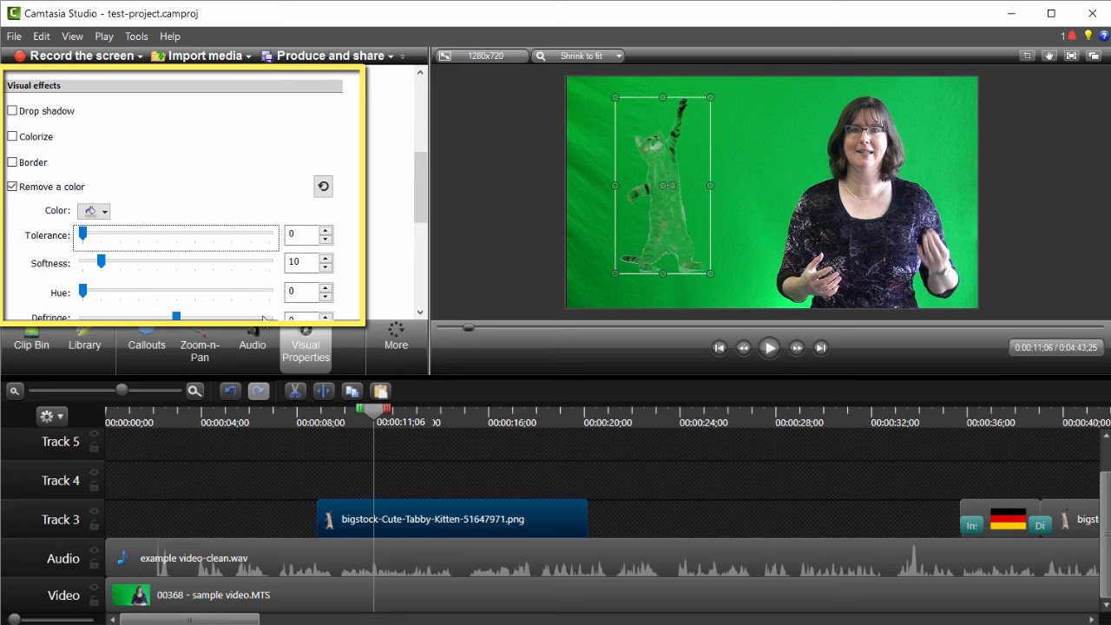
pyautogui.scroll(-1, 423, 189)
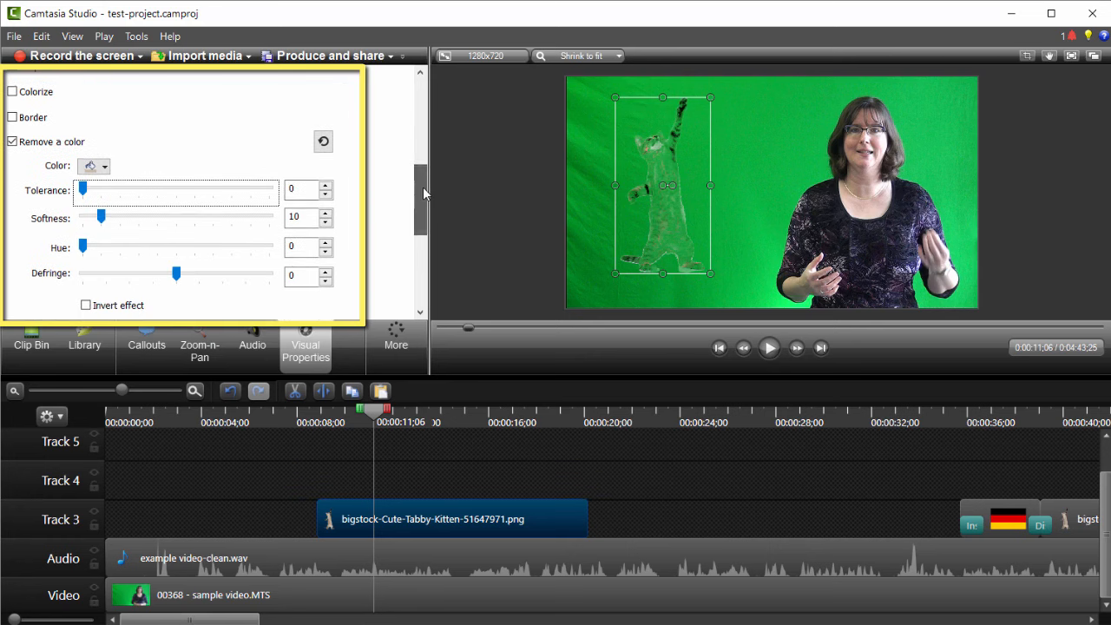
pyautogui.moveTo(83, 189); pyautogui.dragTo(91, 195)
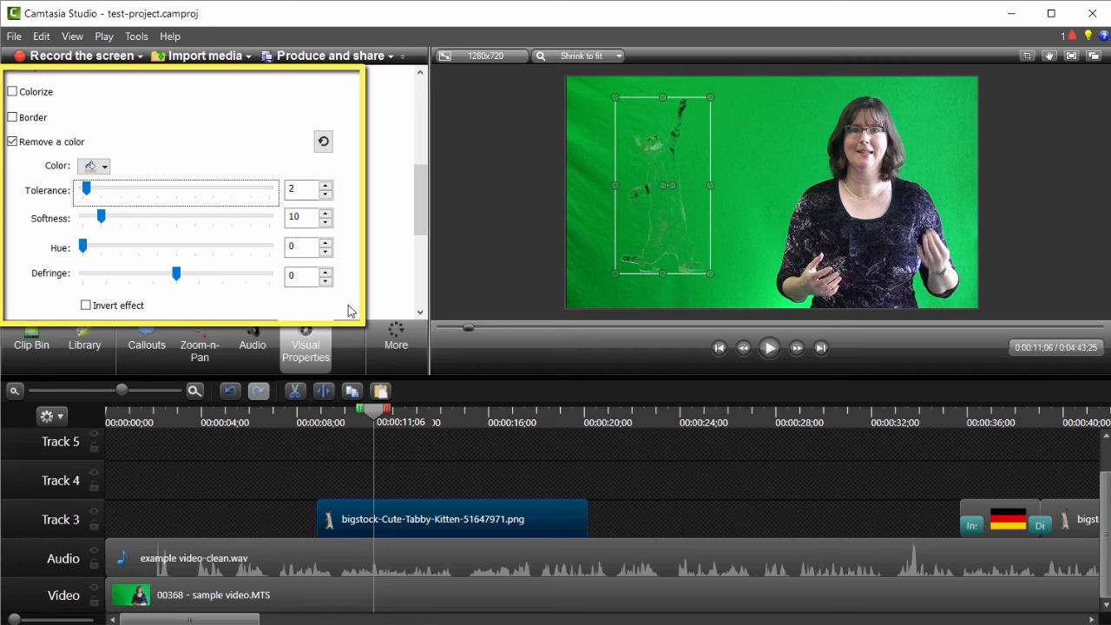
pyautogui.click(61, 145)
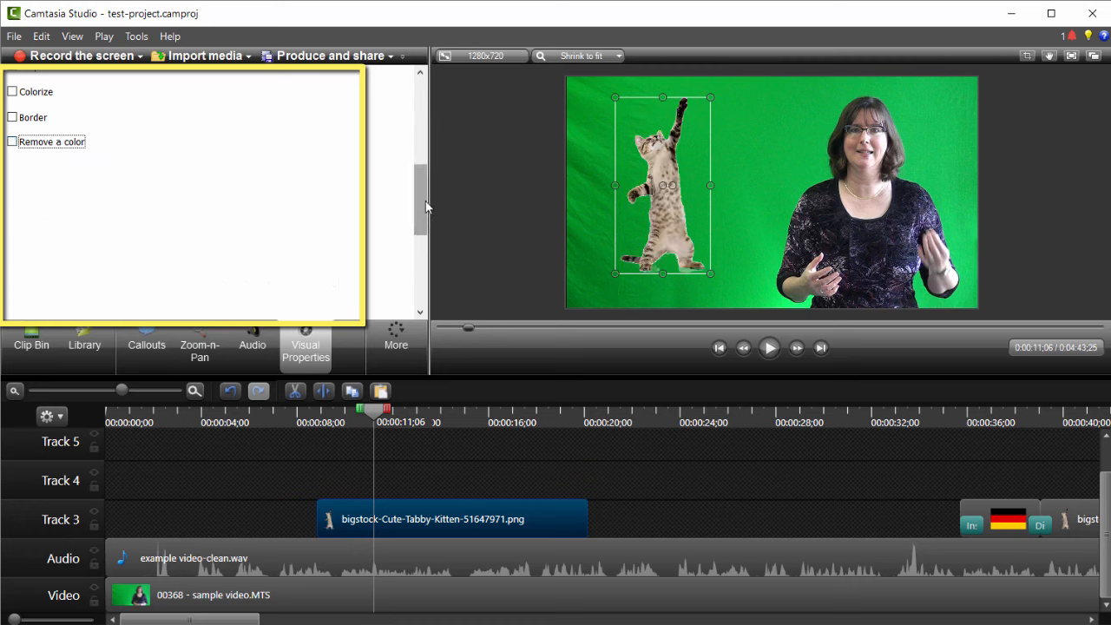
pyautogui.moveTo(426, 206); pyautogui.dragTo(436, 102)
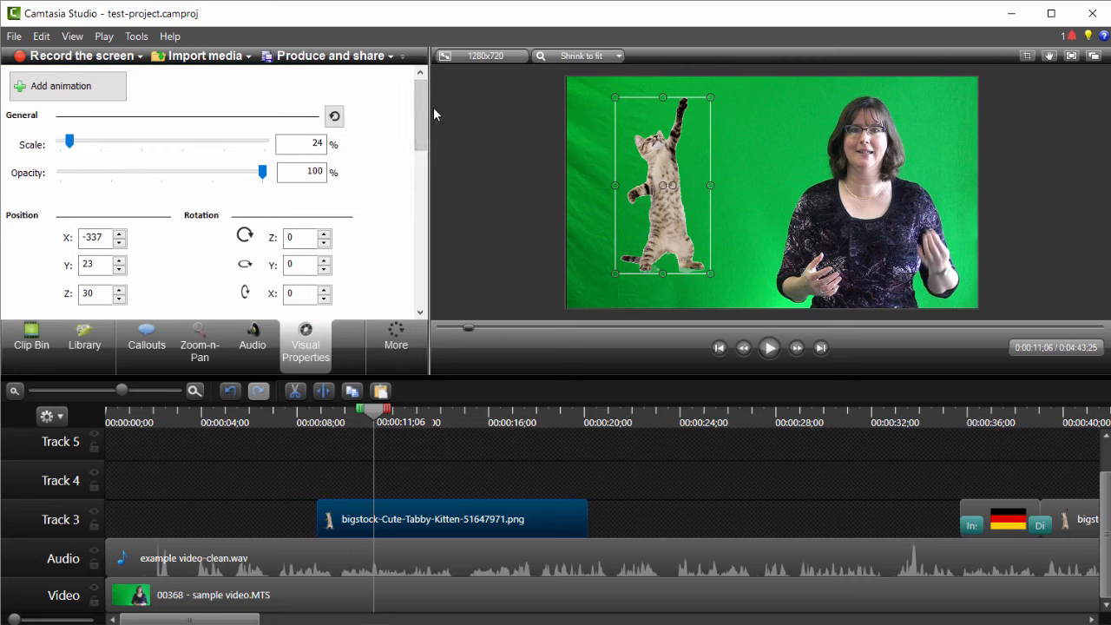